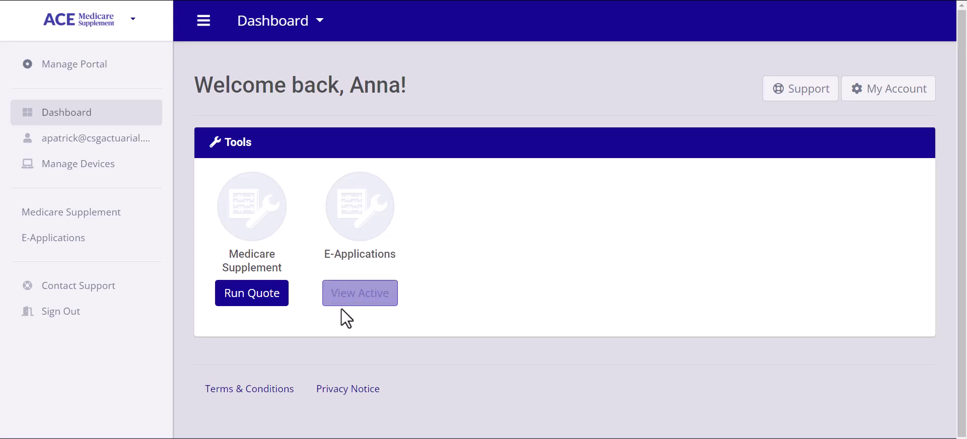
- Start a new Medicare Supplement quote for ZIP code 75201
{"action": "left_click", "coordinate": [257, 299]}
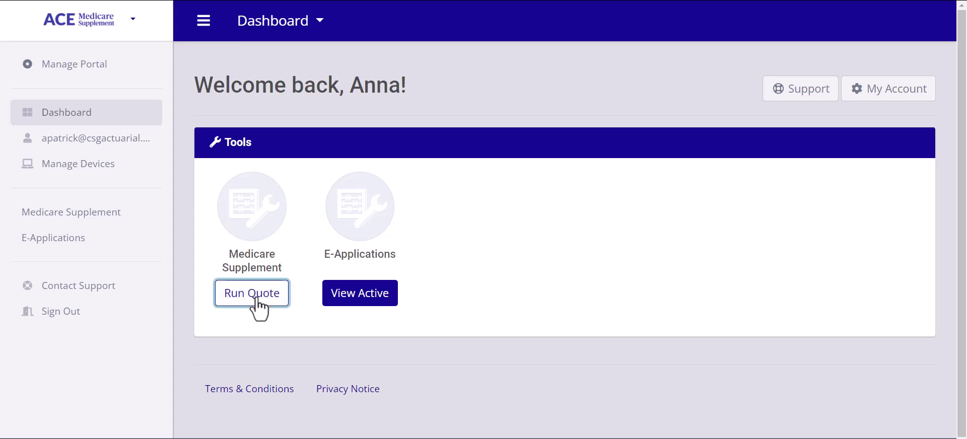
{"action": "left_click", "coordinate": [389, 201]}
{"action": "type", "text": "7520"}
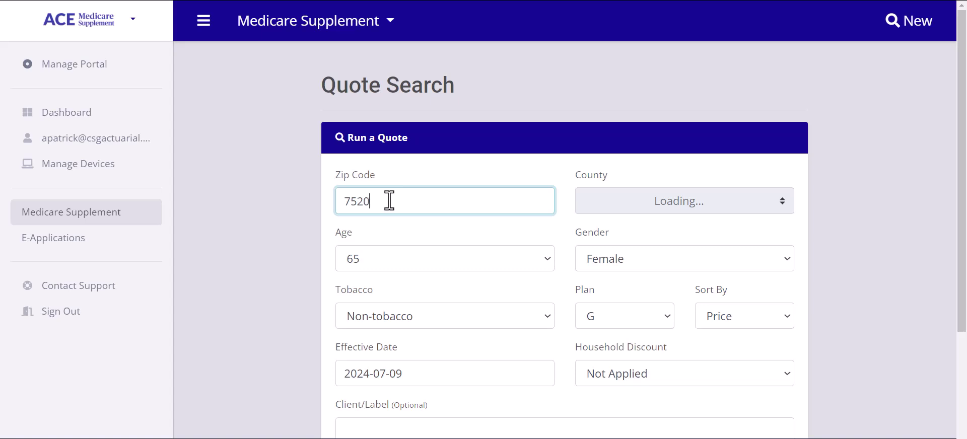
{"action": "type", "text": "1"}
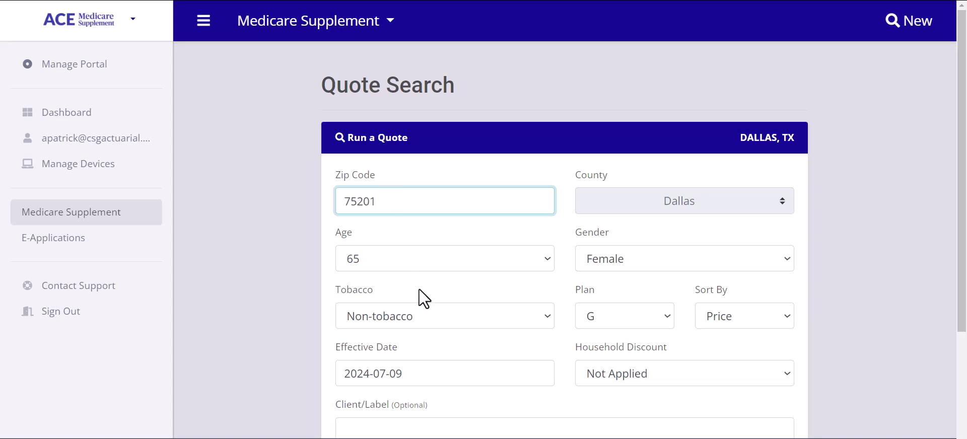
{"action": "scroll", "coordinate": [419, 289], "scroll_direction": "down", "scroll_amount": 2}
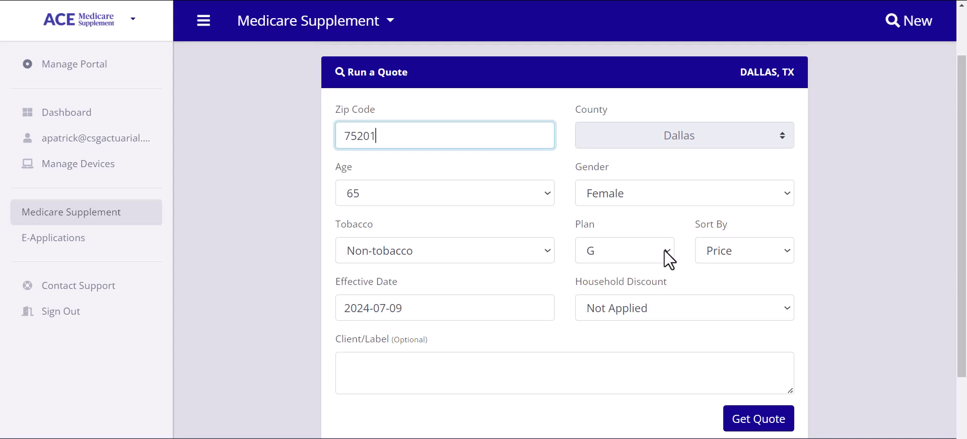
- Keep Plan G and set the effective date to August 1, 2024
{"action": "left_click", "coordinate": [666, 251]}
{"action": "left_click", "coordinate": [664, 250]}
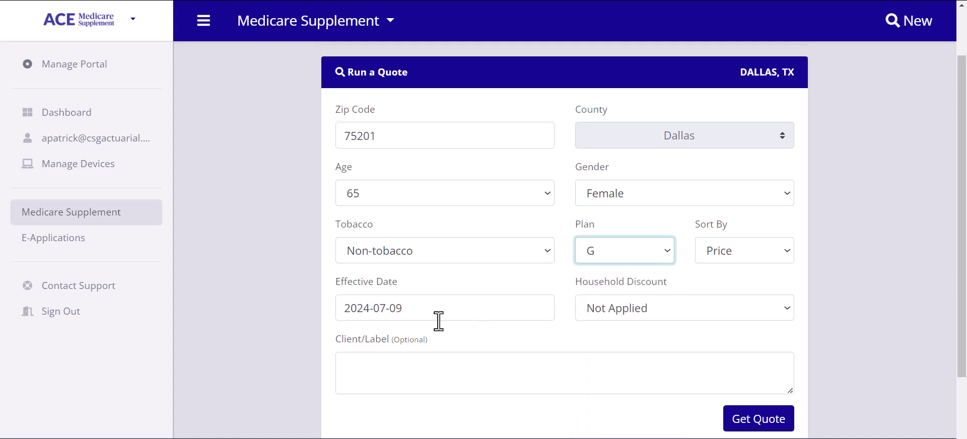
{"action": "left_click", "coordinate": [388, 312]}
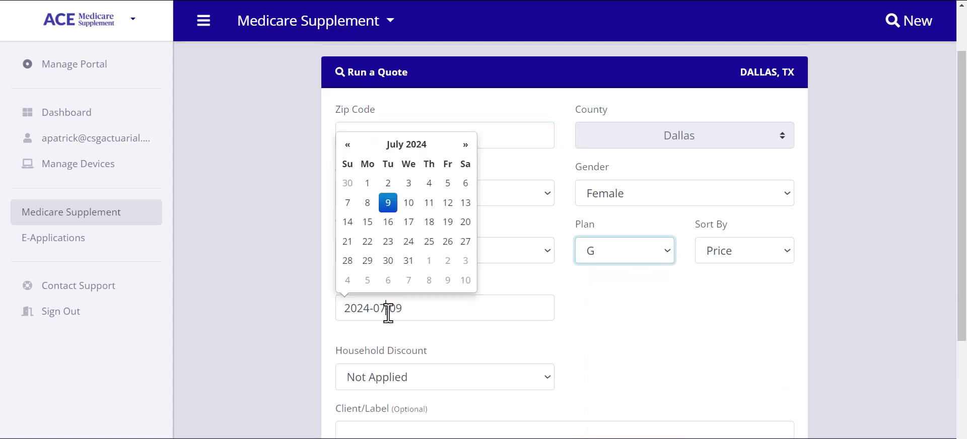
{"action": "left_click", "coordinate": [430, 261]}
{"action": "left_click", "coordinate": [500, 216]}
- Leave the household discount Not Applied and run the quote
{"action": "scroll", "coordinate": [501, 216], "scroll_direction": "down", "scroll_amount": 1}
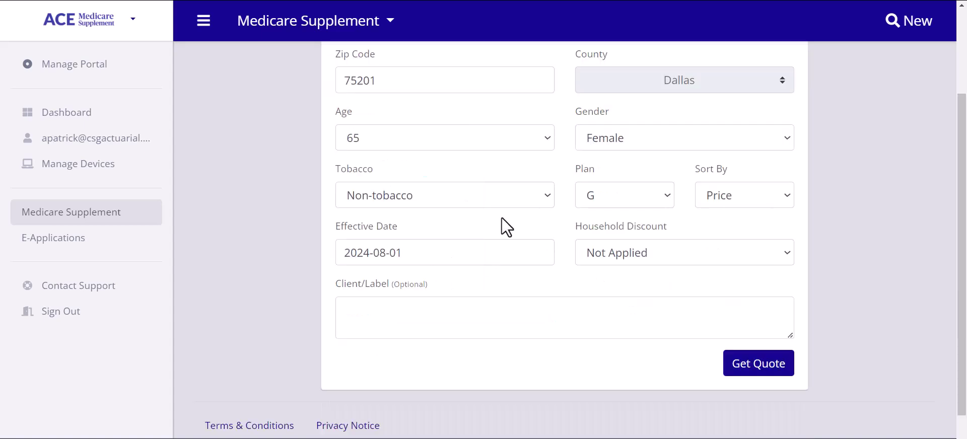
{"action": "left_click", "coordinate": [706, 253]}
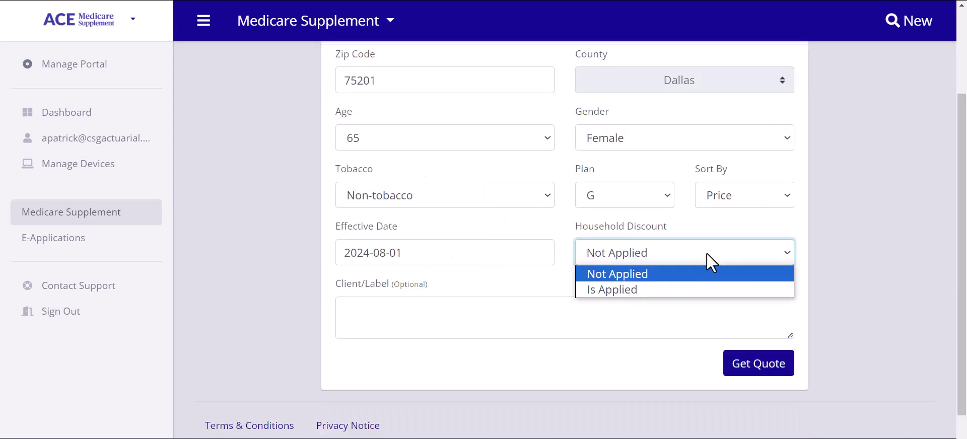
{"action": "left_click", "coordinate": [696, 296]}
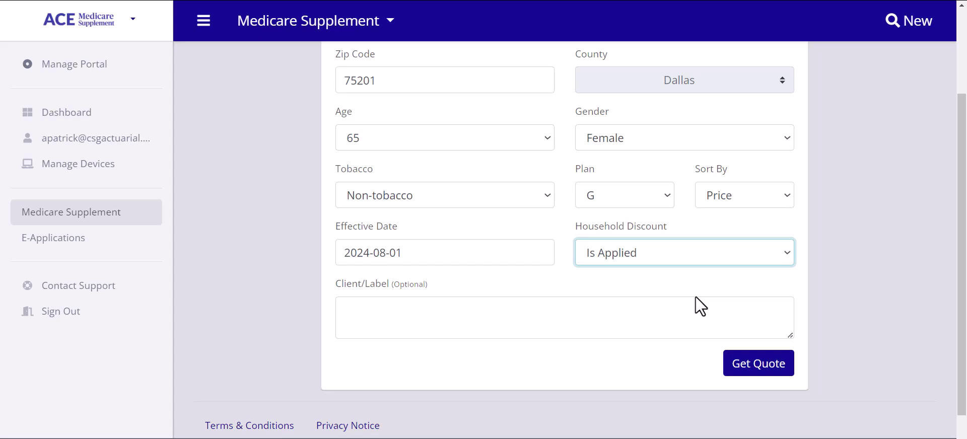
{"action": "left_click", "coordinate": [660, 259]}
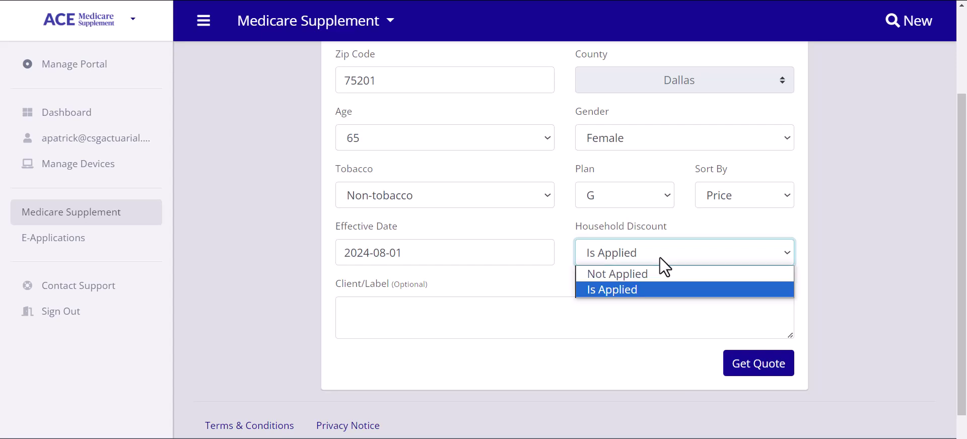
{"action": "left_click", "coordinate": [664, 283]}
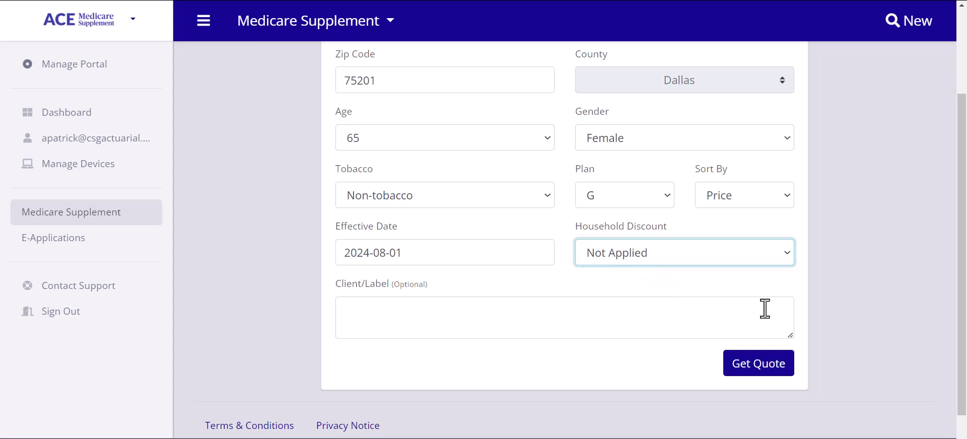
{"action": "left_click", "coordinate": [766, 374]}
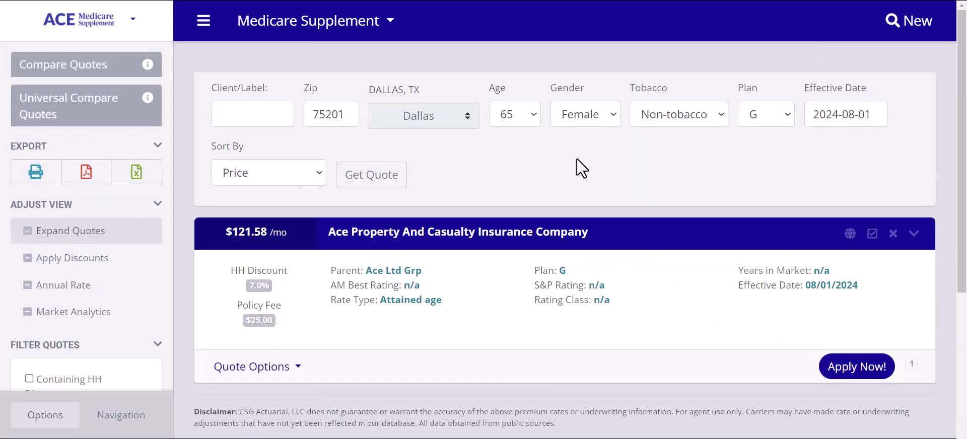
{"action": "mouse_move", "coordinate": [80, 267]}
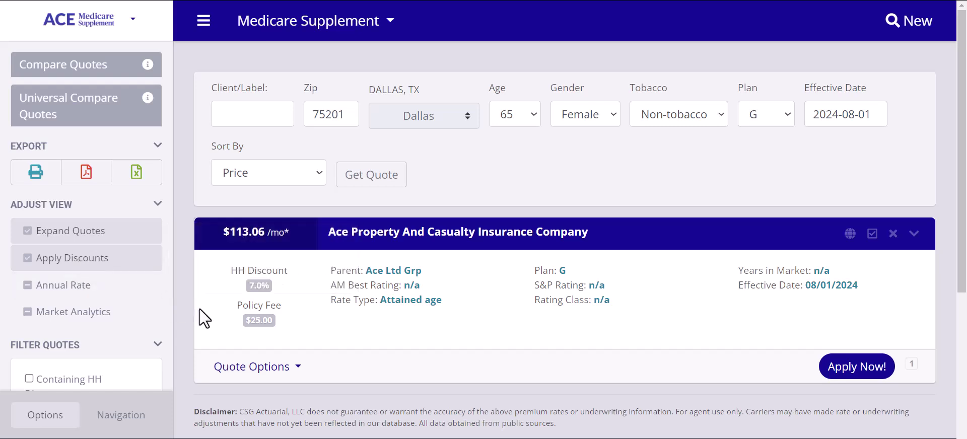
{"action": "mouse_move", "coordinate": [134, 263]}
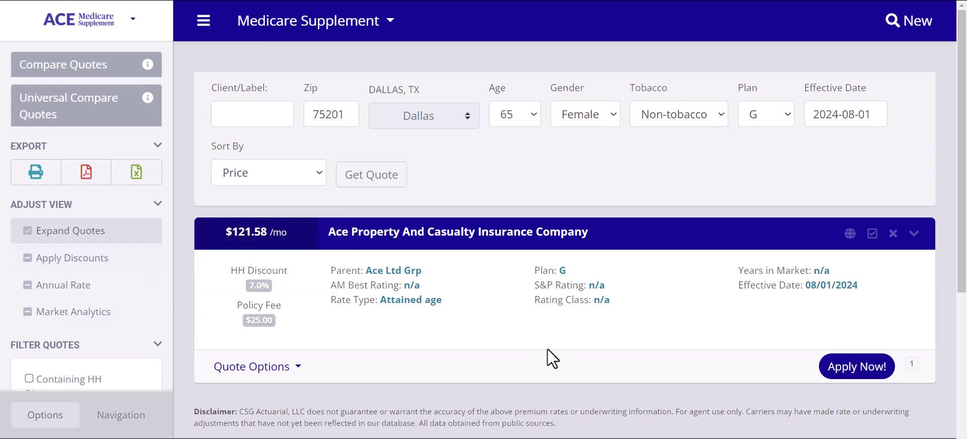
- Apply for the $121.58/mo Ace Plan G quote and save the pasted agent ID
{"action": "left_click", "coordinate": [849, 372]}
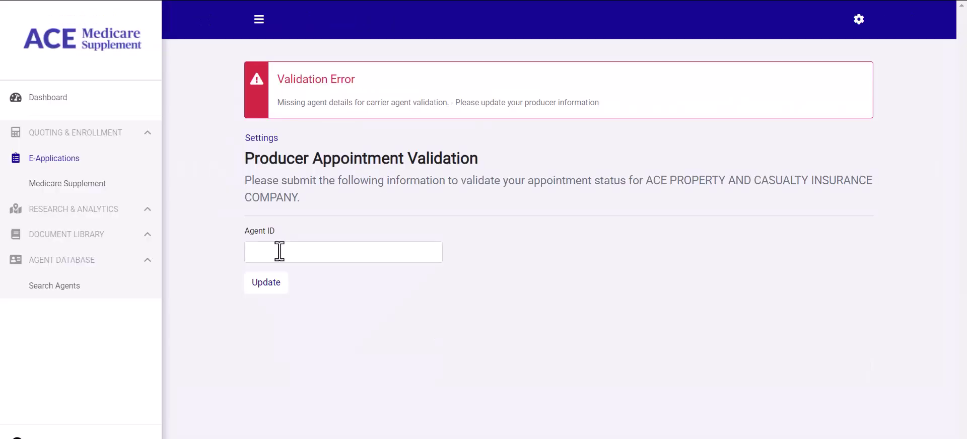
{"action": "left_click", "coordinate": [279, 251]}
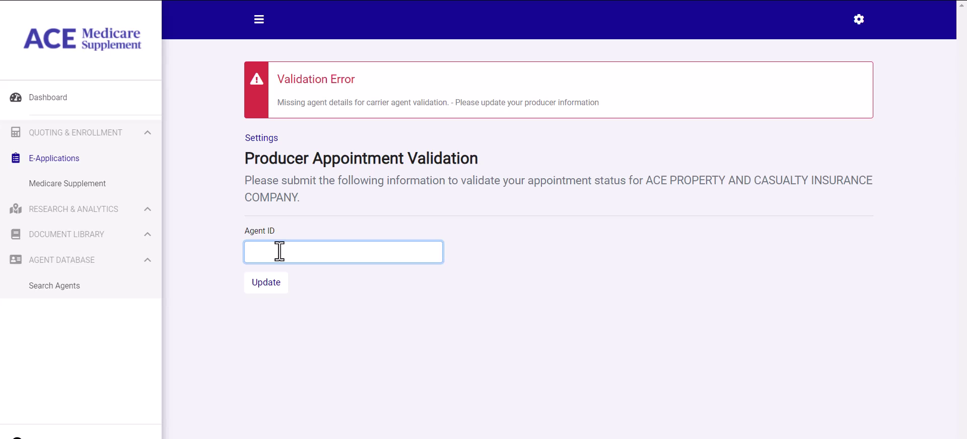
{"action": "left_click", "coordinate": [272, 285]}
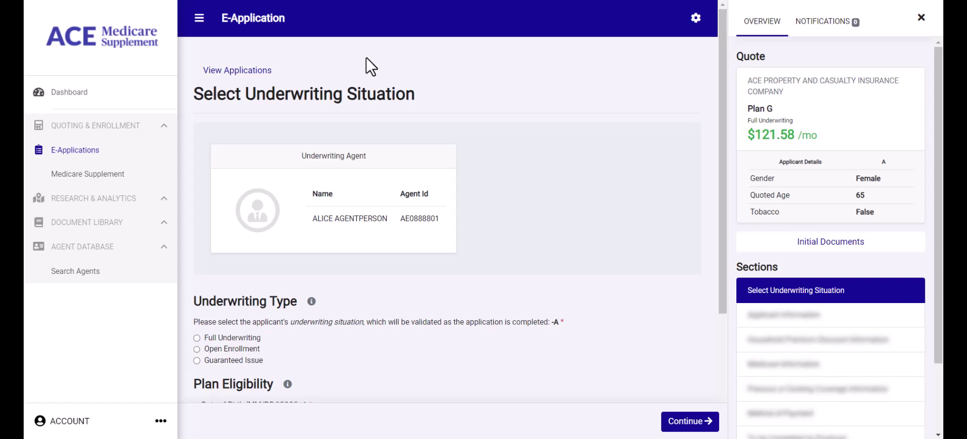
- Collapse the left navigation, tick Email Address in Initial Documents, then close that dialog unsent
{"action": "left_click", "coordinate": [199, 18]}
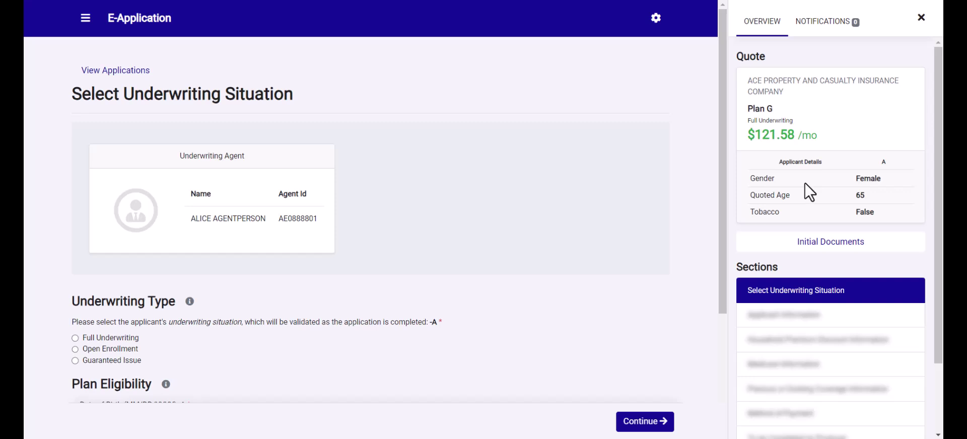
{"action": "left_click", "coordinate": [812, 243]}
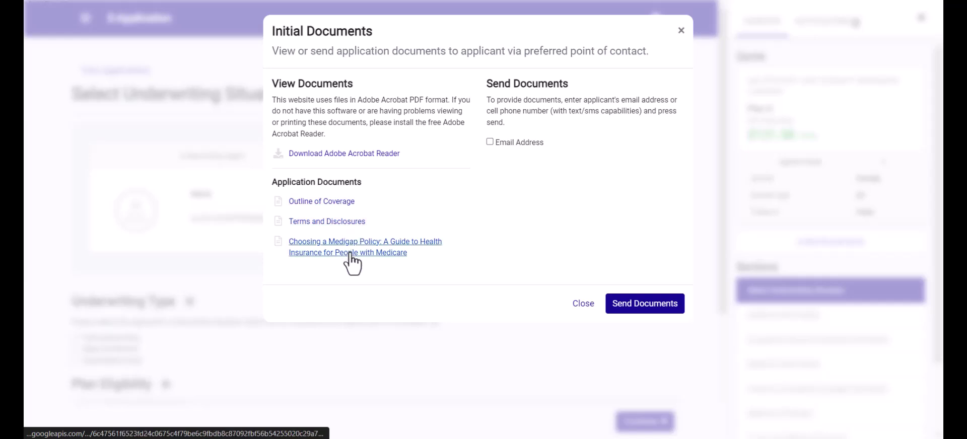
{"action": "left_click", "coordinate": [490, 141]}
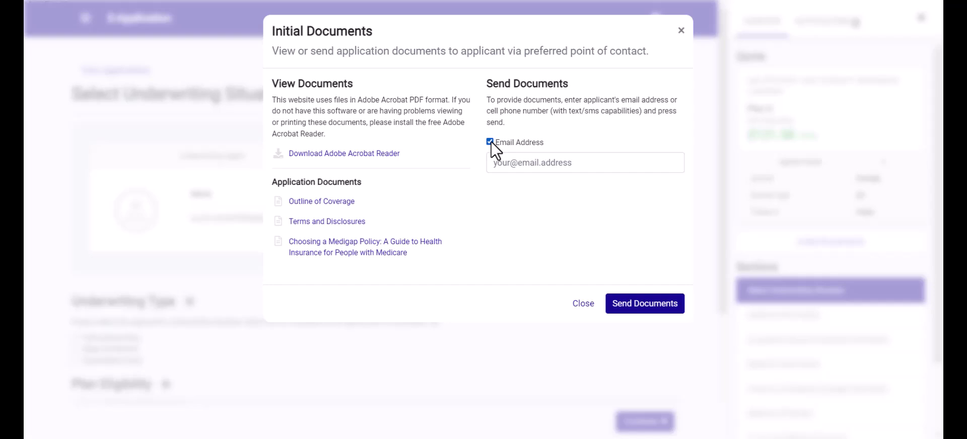
{"action": "left_click", "coordinate": [851, 268]}
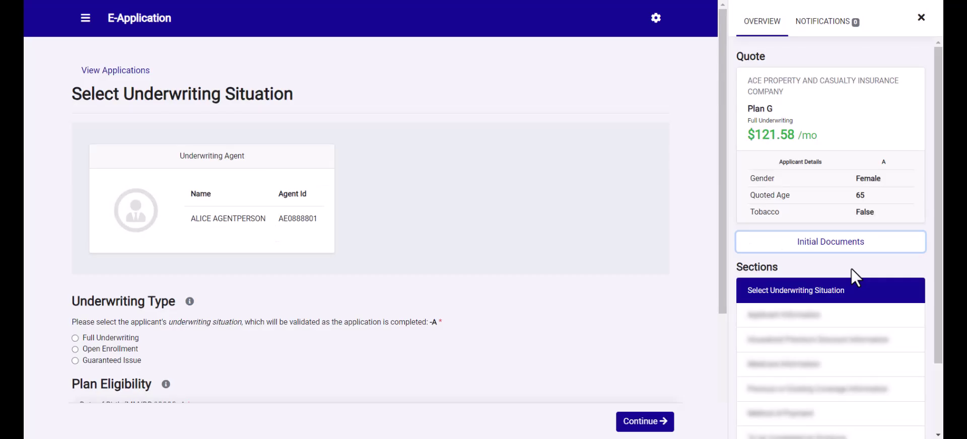
{"action": "scroll", "coordinate": [851, 268], "scroll_direction": "down", "scroll_amount": 3}
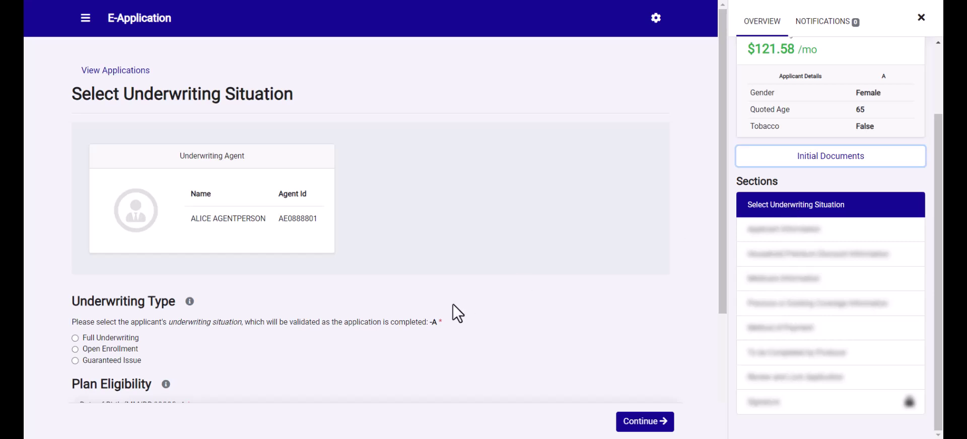
{"action": "scroll", "coordinate": [253, 343], "scroll_direction": "down", "scroll_amount": 2}
{"action": "scroll", "coordinate": [253, 343], "scroll_direction": "down", "scroll_amount": 1}
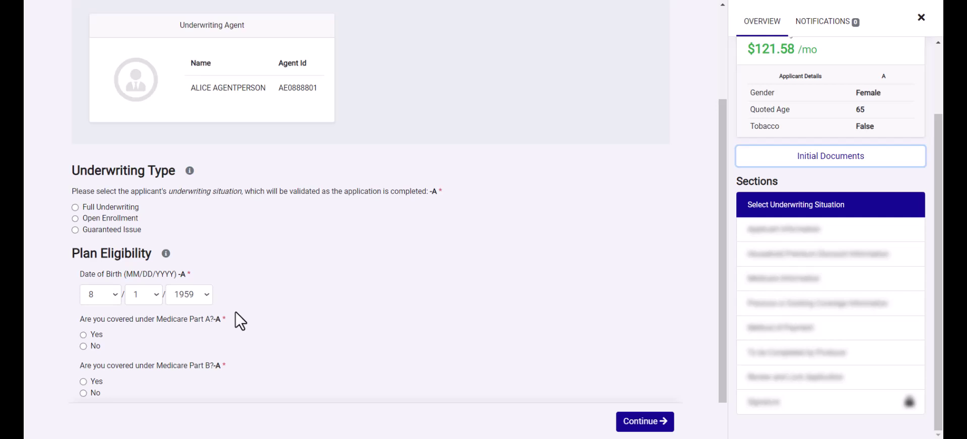
{"action": "left_click", "coordinate": [771, 30]}
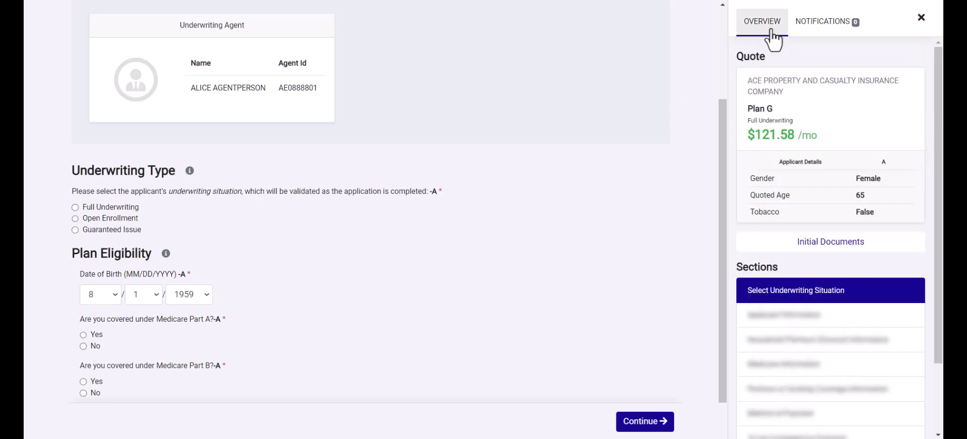
{"action": "left_click", "coordinate": [812, 37]}
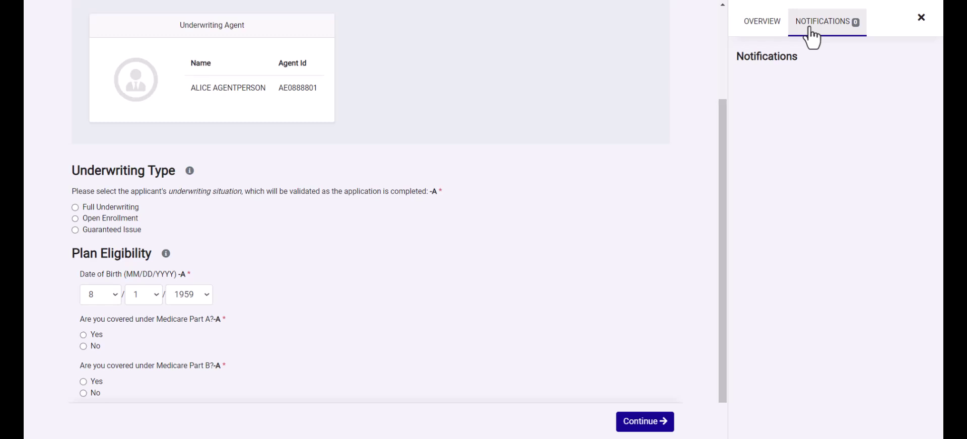
{"action": "left_click", "coordinate": [777, 29]}
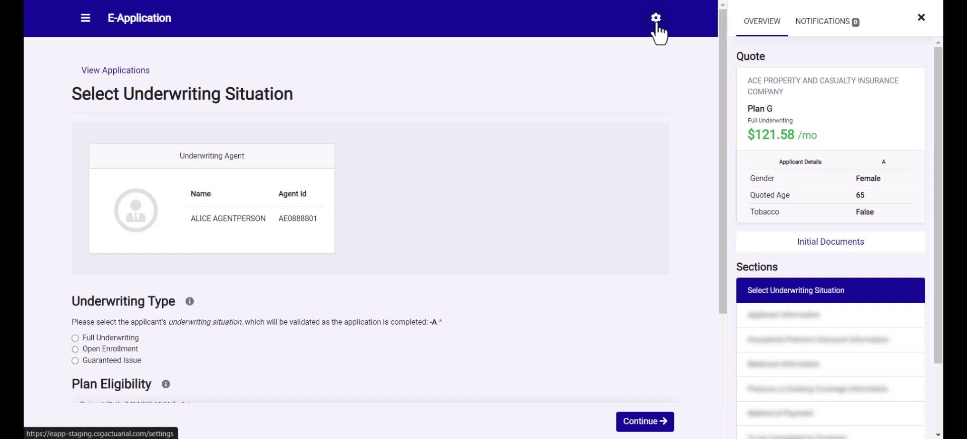
- Choose Open Enrollment as the underwriting situation
{"action": "scroll", "coordinate": [236, 335], "scroll_direction": "down", "scroll_amount": 3}
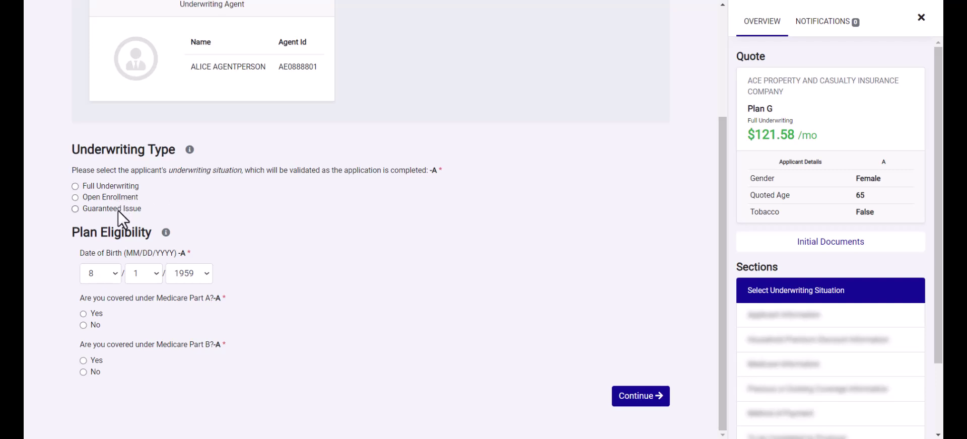
{"action": "left_click", "coordinate": [190, 150]}
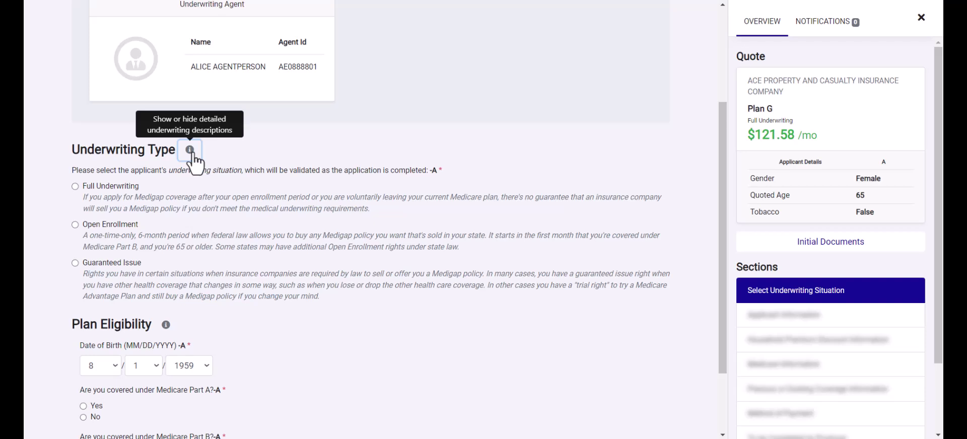
{"action": "left_click", "coordinate": [75, 225]}
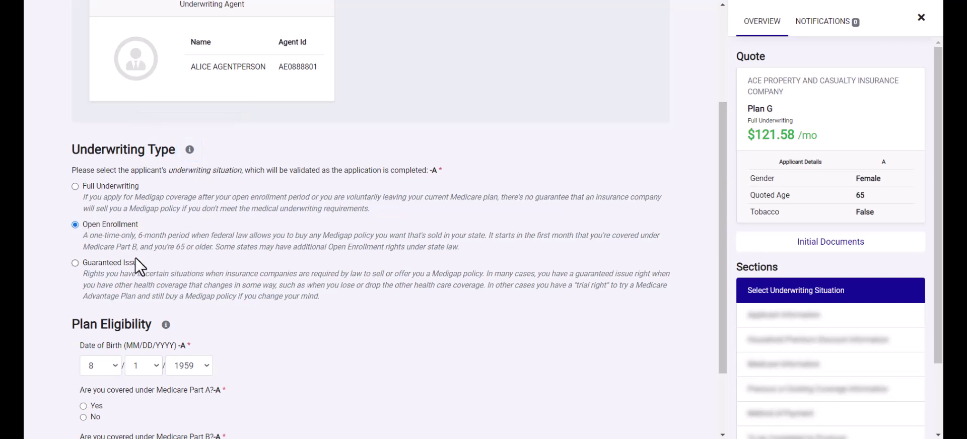
- Answer Yes to Parts A and B, both effective 8/1/2024, and continue
{"action": "scroll", "coordinate": [135, 258], "scroll_direction": "down", "scroll_amount": 2}
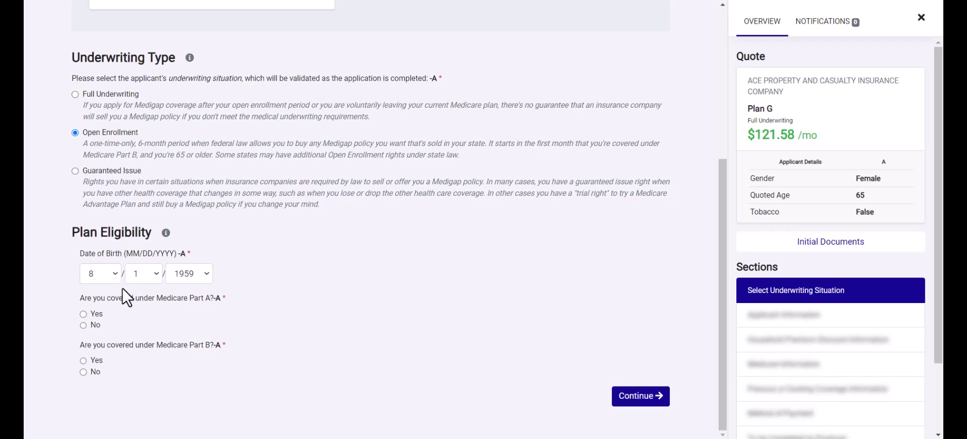
{"action": "left_click", "coordinate": [83, 313]}
{"action": "scroll", "coordinate": [137, 319], "scroll_direction": "down", "scroll_amount": 1}
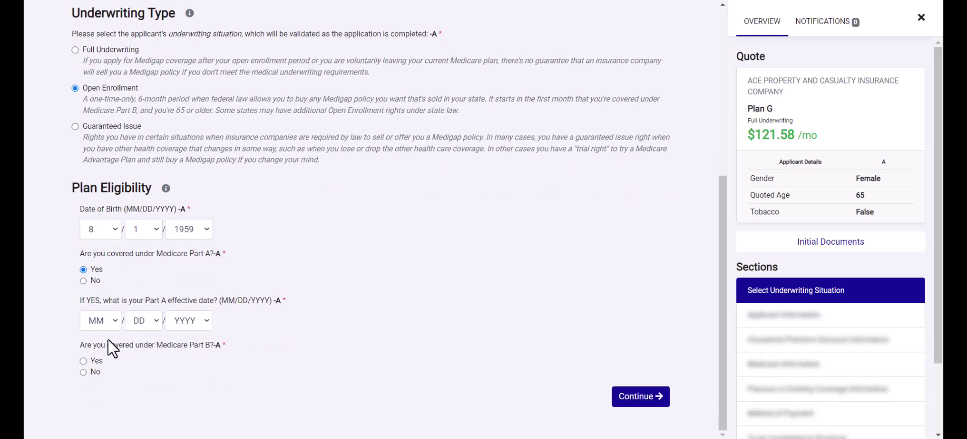
{"action": "left_click", "coordinate": [83, 360]}
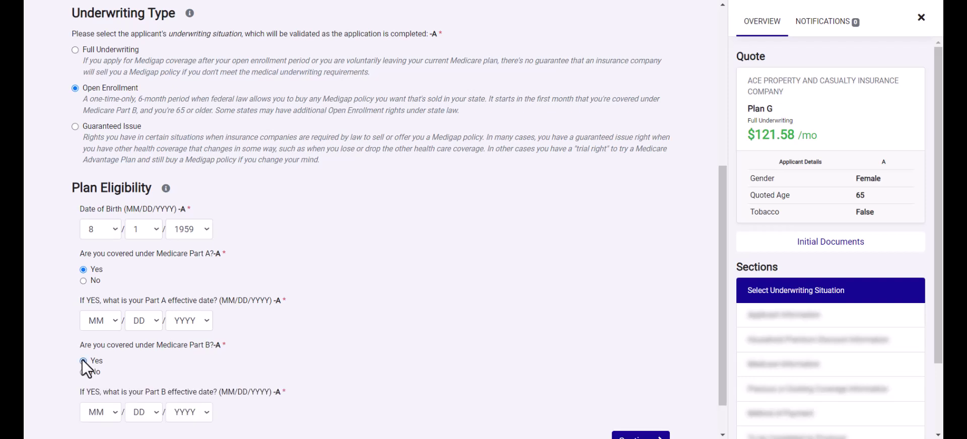
{"action": "scroll", "coordinate": [123, 318], "scroll_direction": "down", "scroll_amount": 1}
{"action": "left_click", "coordinate": [101, 276]}
{"action": "left_click", "coordinate": [95, 372]}
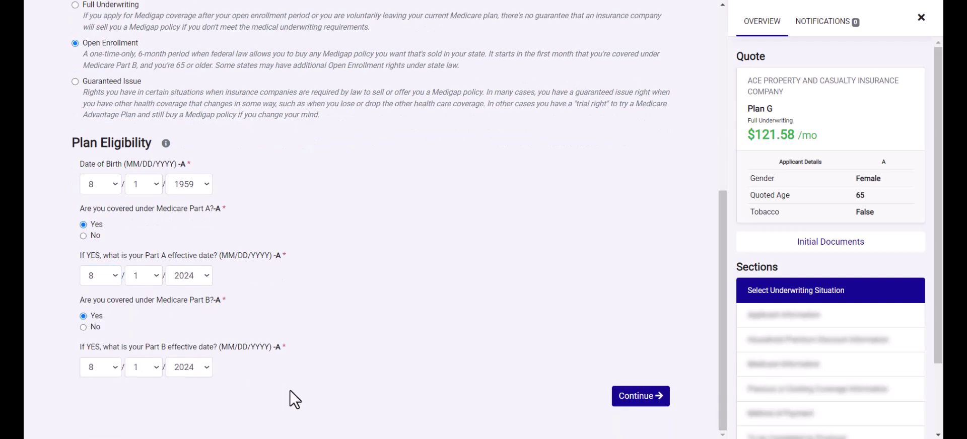
{"action": "left_click", "coordinate": [624, 402]}
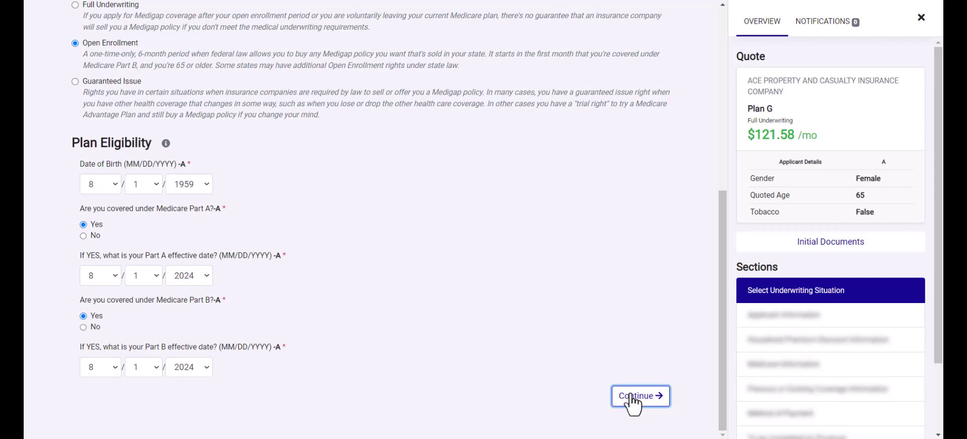
{"action": "left_click", "coordinate": [630, 398]}
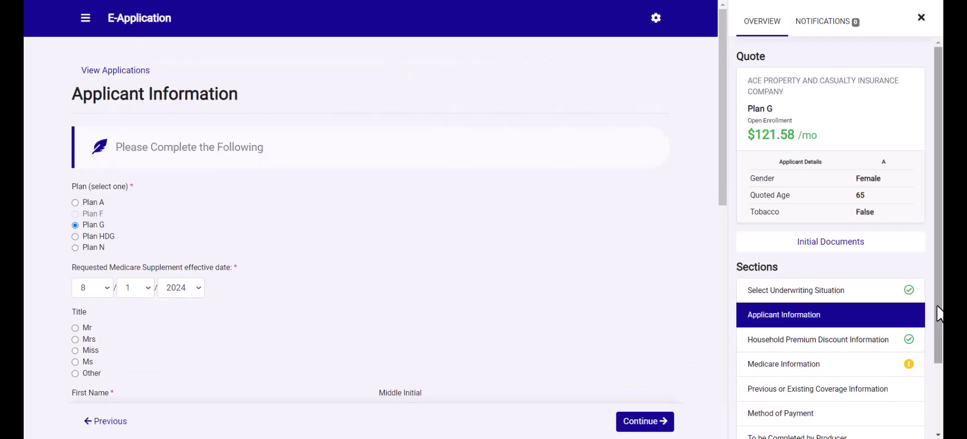
- Enter the applicant's first name, last name and resident street address
{"action": "left_click_drag", "start_coordinate": [938, 319], "coordinate": [939, 374]}
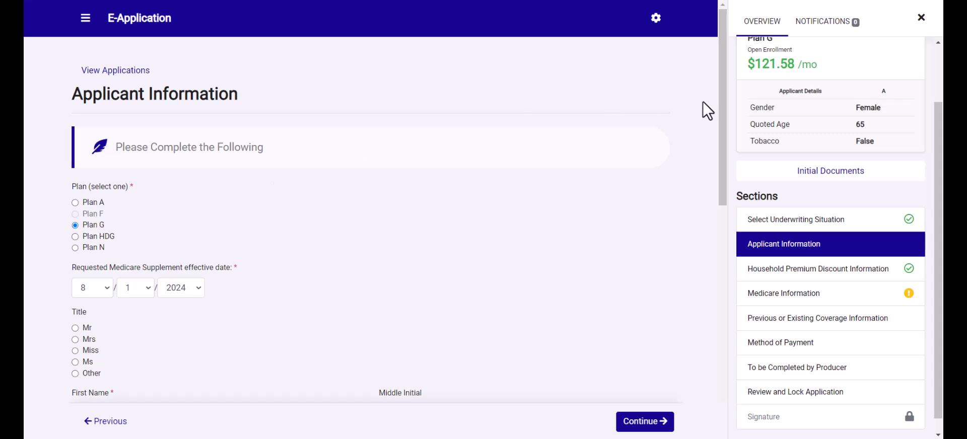
{"action": "scroll", "coordinate": [808, 89], "scroll_direction": "up", "scroll_amount": 1}
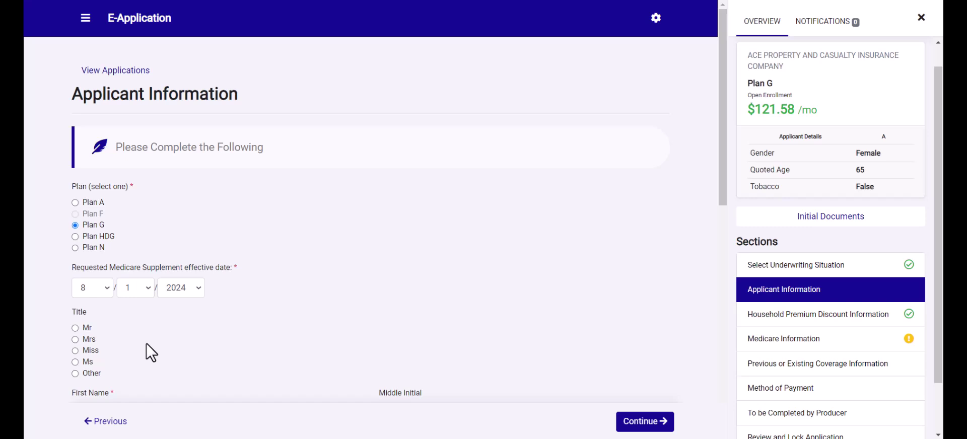
{"action": "scroll", "coordinate": [146, 343], "scroll_direction": "down", "scroll_amount": 2}
{"action": "scroll", "coordinate": [146, 343], "scroll_direction": "down", "scroll_amount": 1}
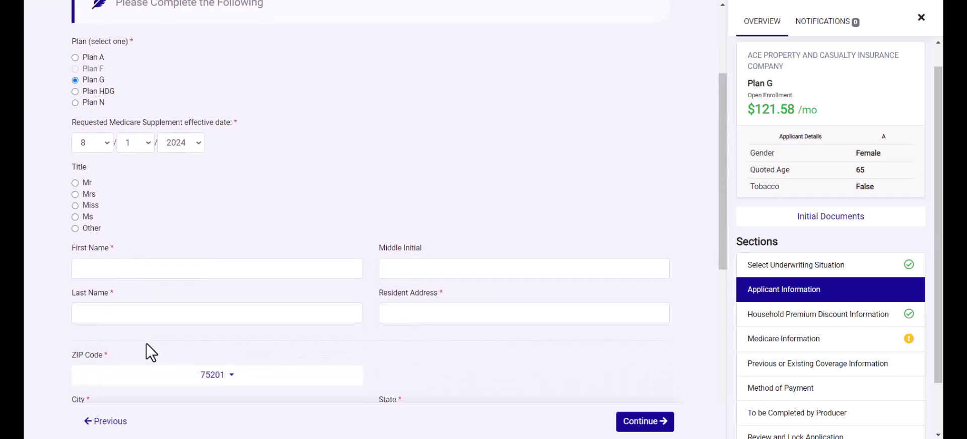
{"action": "scroll", "coordinate": [146, 344], "scroll_direction": "down", "scroll_amount": 3}
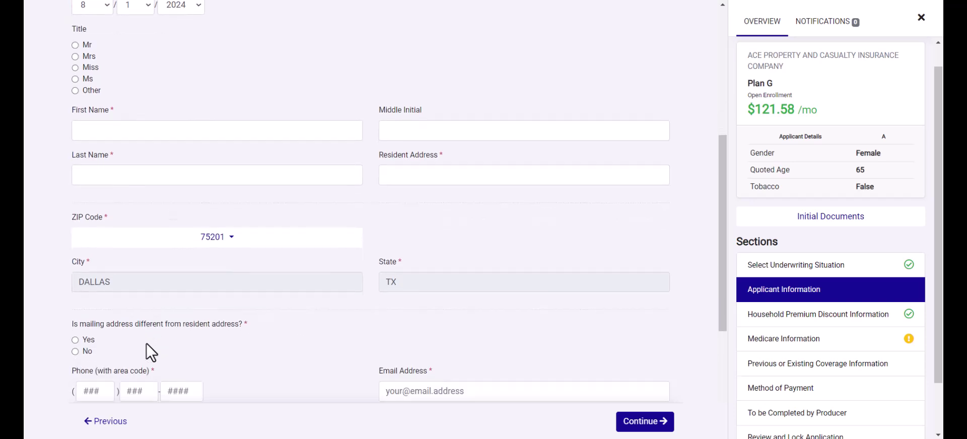
{"action": "scroll", "coordinate": [146, 344], "scroll_direction": "down", "scroll_amount": 1}
{"action": "left_click", "coordinate": [127, 115]}
{"action": "type", "text": "J"}
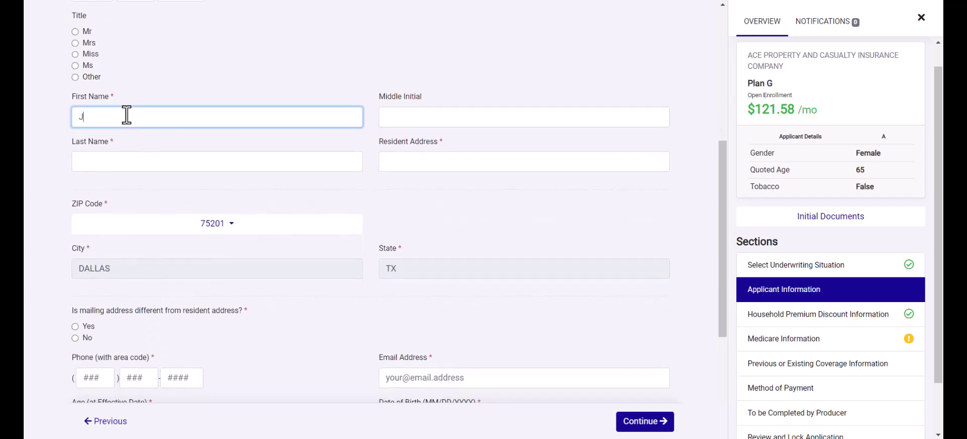
{"action": "type", "text": "ane"}
{"action": "key", "text": "Tab"}
{"action": "key", "text": "Tab"}
{"action": "type", "text": "S"}
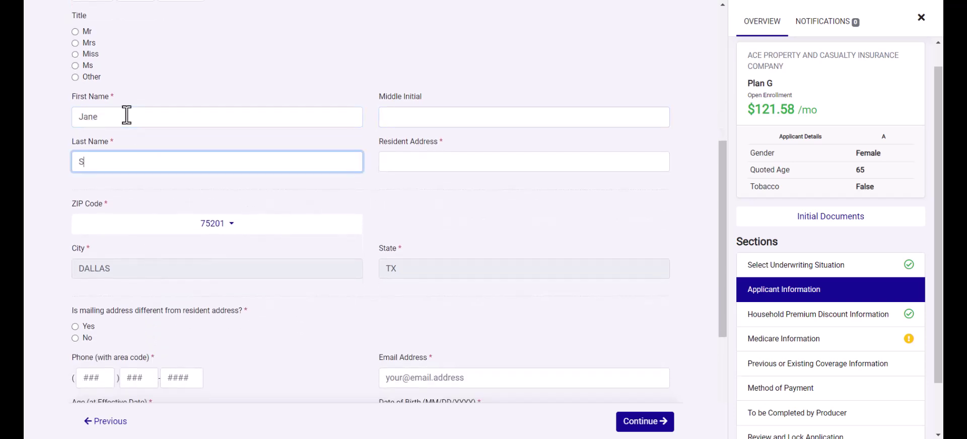
{"action": "type", "text": "mith"}
{"action": "left_click", "coordinate": [405, 162]}
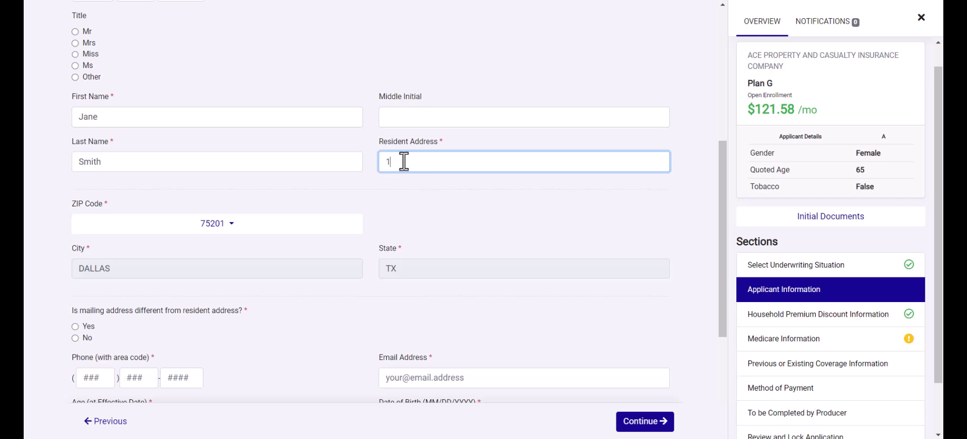
- Keep mailing address same, add phone and email, set height 5' 5" and weight 150 lbs
{"action": "scroll", "coordinate": [261, 236], "scroll_direction": "down", "scroll_amount": 2}
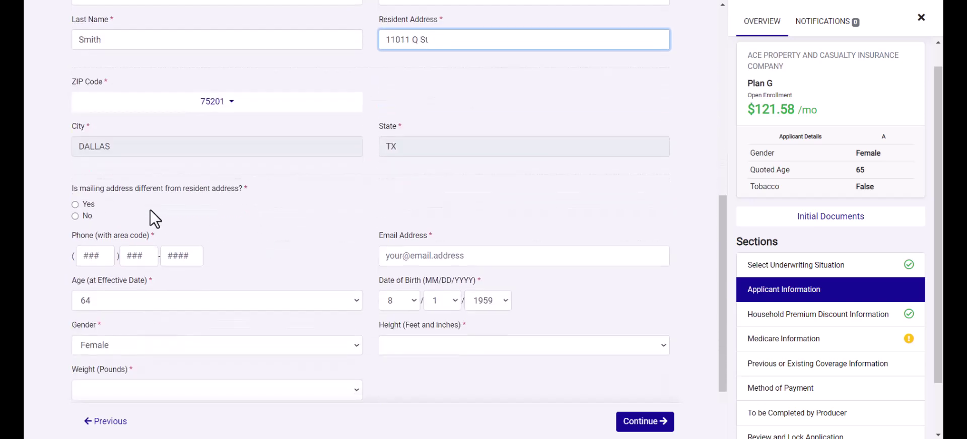
{"action": "left_click", "coordinate": [75, 205]}
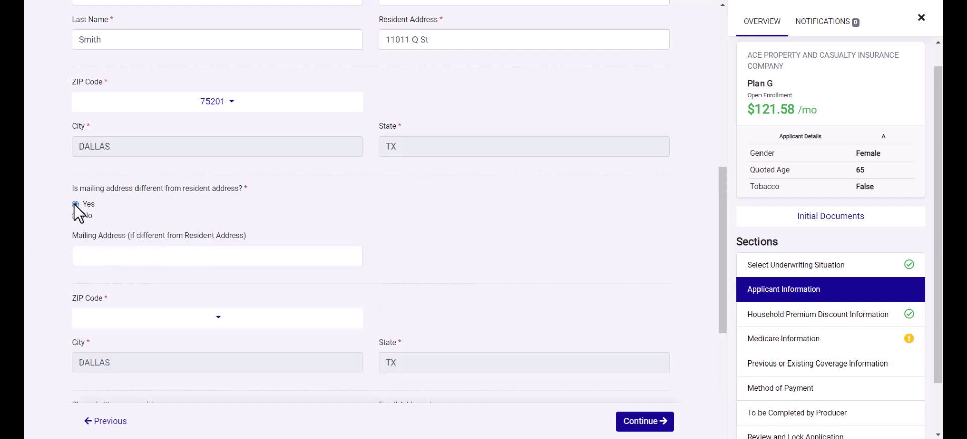
{"action": "left_click", "coordinate": [76, 216]}
{"action": "left_click", "coordinate": [84, 255]}
{"action": "type", "text": "555"}
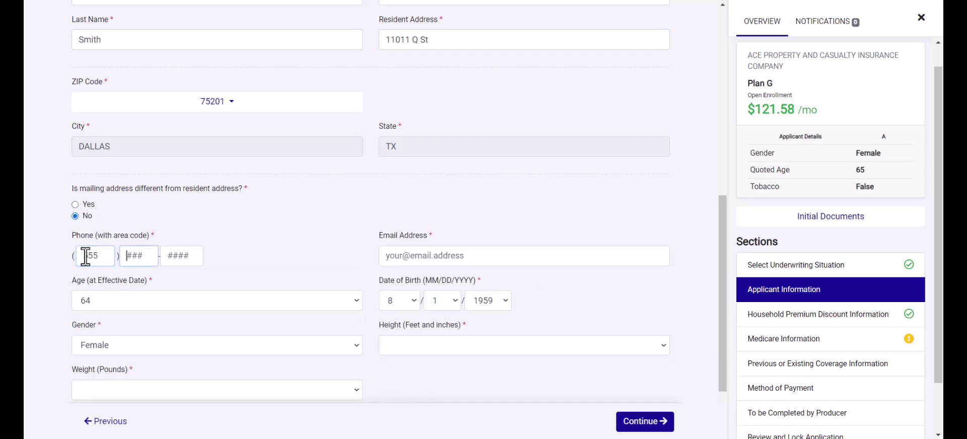
{"action": "type", "text": "5555555"}
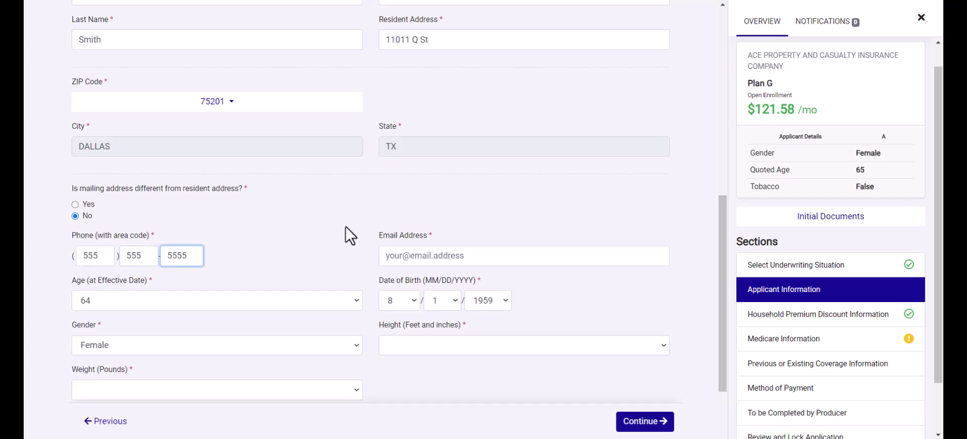
{"action": "left_click", "coordinate": [389, 258]}
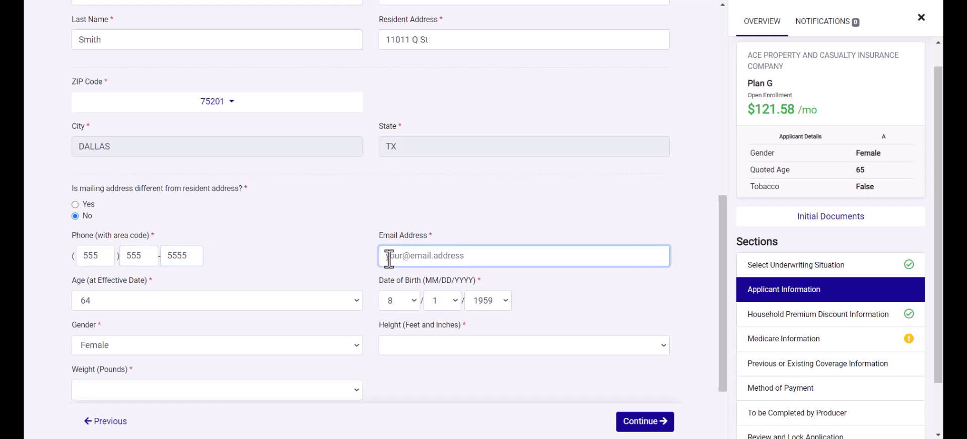
{"action": "scroll", "coordinate": [423, 352], "scroll_direction": "down", "scroll_amount": 2}
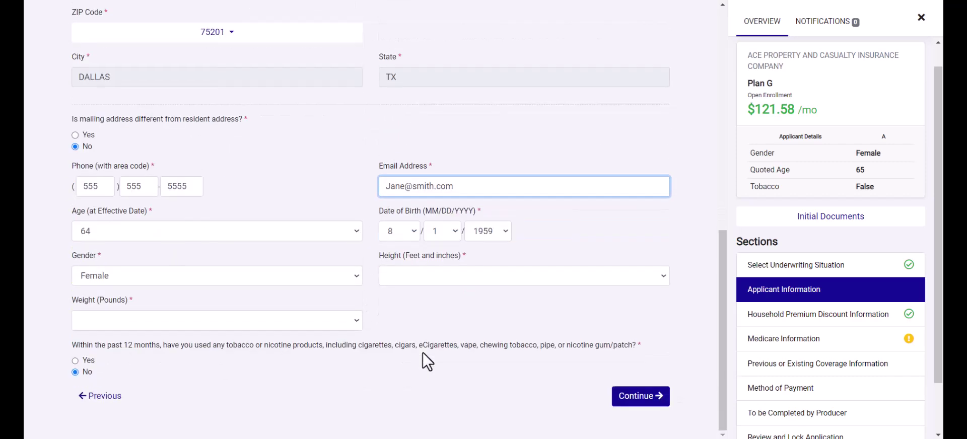
{"action": "left_click", "coordinate": [418, 274]}
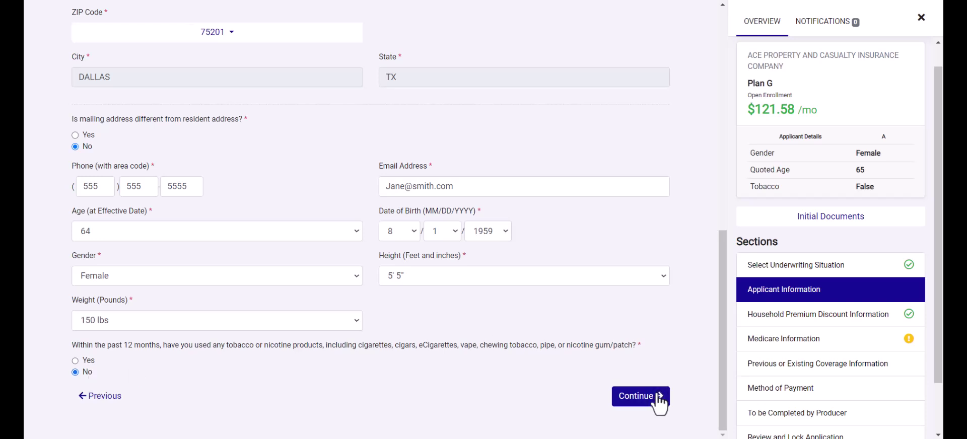
{"action": "left_click", "coordinate": [641, 402]}
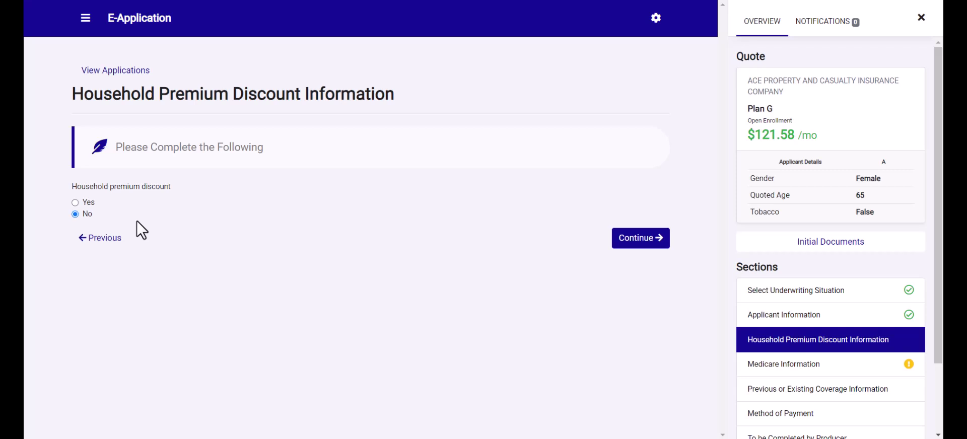
- Answer Yes to the household premium discount, fill in the spouse's details, and continue
{"action": "left_click", "coordinate": [74, 204]}
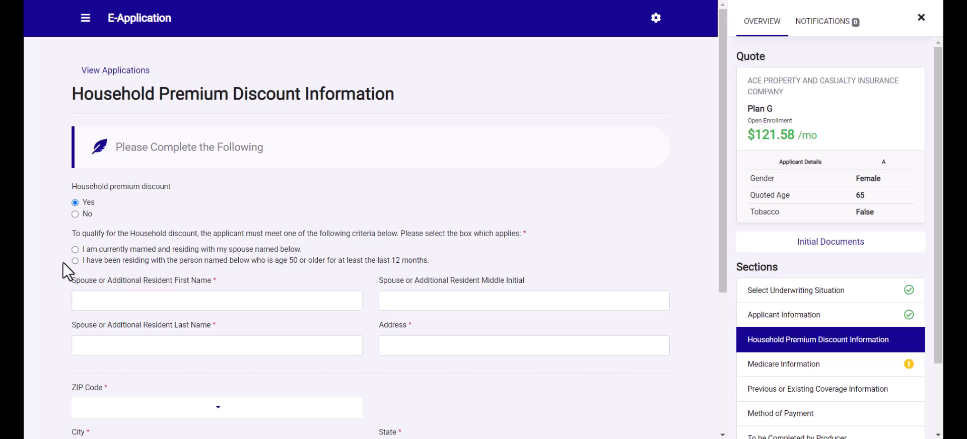
{"action": "scroll", "coordinate": [60, 263], "scroll_direction": "down", "scroll_amount": 1}
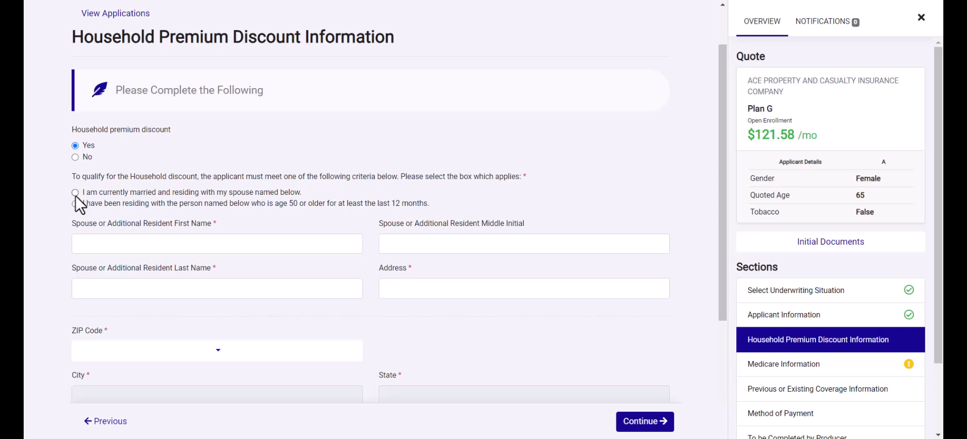
{"action": "scroll", "coordinate": [59, 261], "scroll_direction": "down", "scroll_amount": 1}
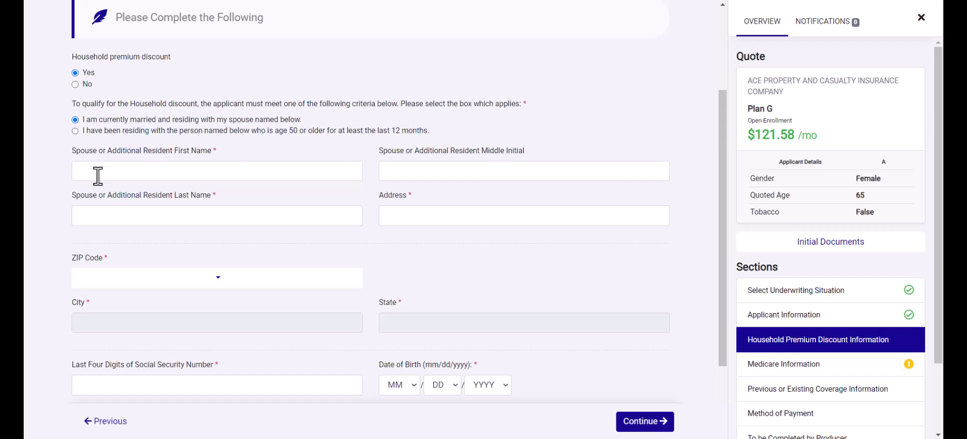
{"action": "scroll", "coordinate": [126, 229], "scroll_direction": "down", "scroll_amount": 1}
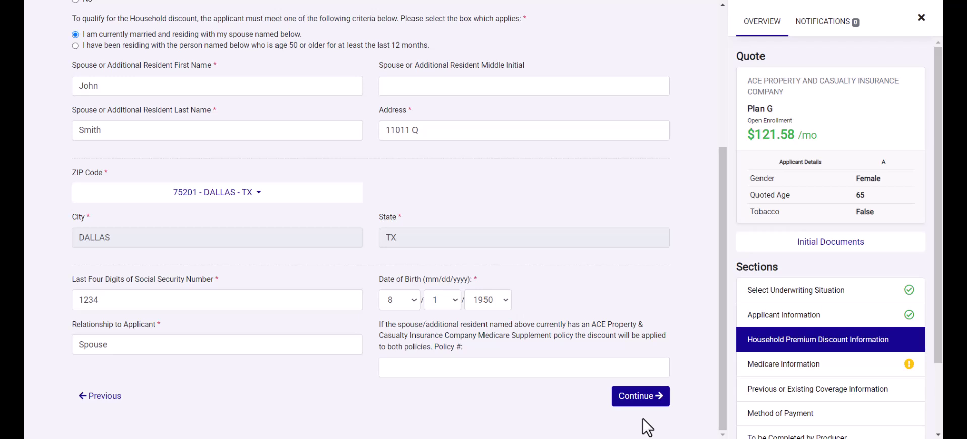
{"action": "left_click", "coordinate": [635, 401]}
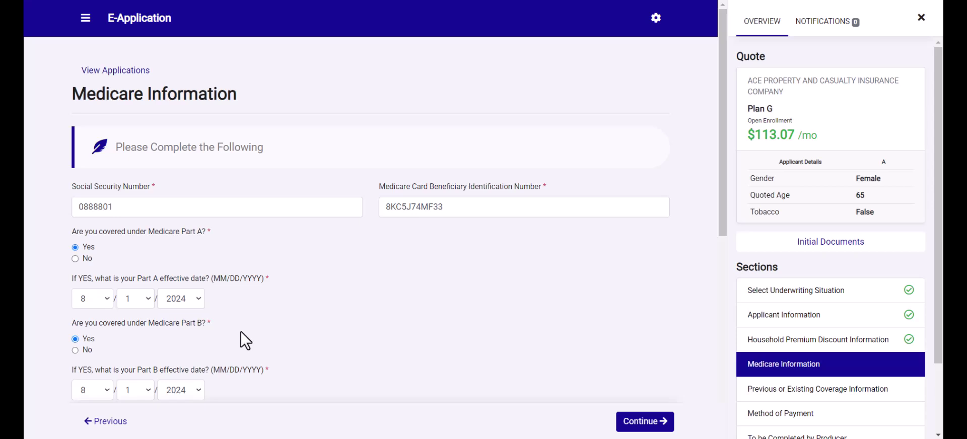
- Answer No to multiple Part B enrollments, Yes to turning 65 and recent Part B enrollment
{"action": "scroll", "coordinate": [240, 331], "scroll_direction": "down", "scroll_amount": 1}
{"action": "scroll", "coordinate": [241, 332], "scroll_direction": "down", "scroll_amount": 2}
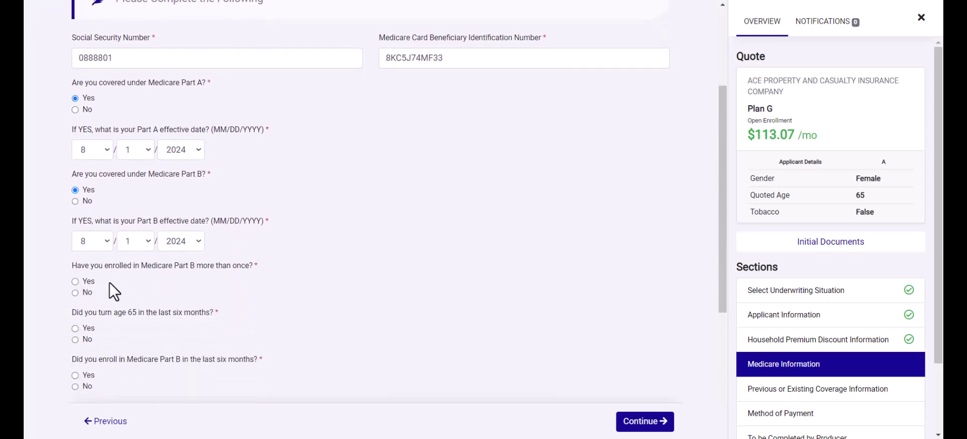
{"action": "left_click", "coordinate": [75, 292]}
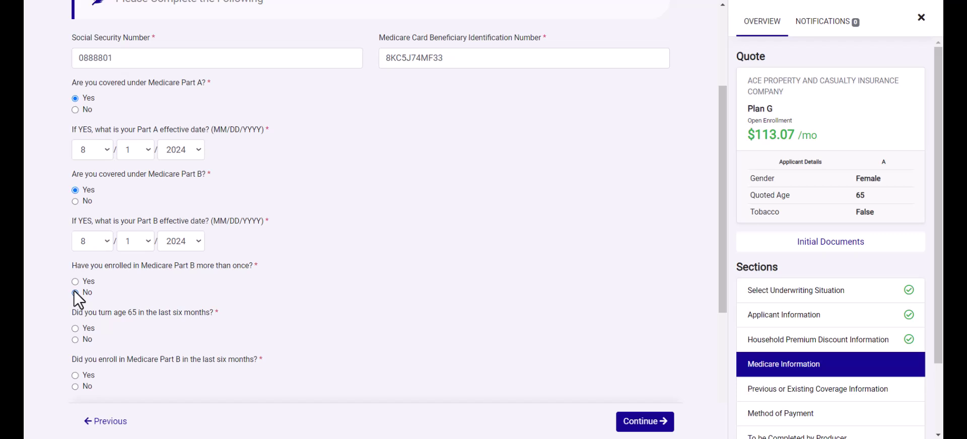
{"action": "left_click", "coordinate": [75, 329]}
{"action": "scroll", "coordinate": [121, 335], "scroll_direction": "down", "scroll_amount": 2}
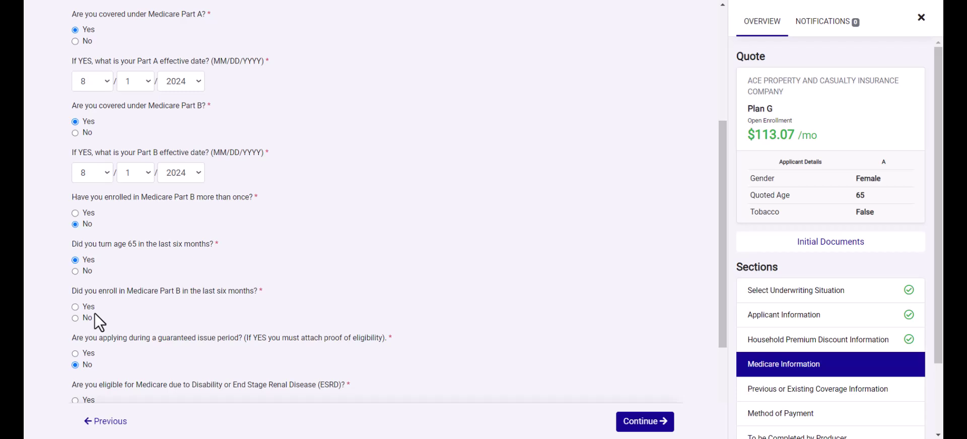
{"action": "left_click", "coordinate": [75, 307]}
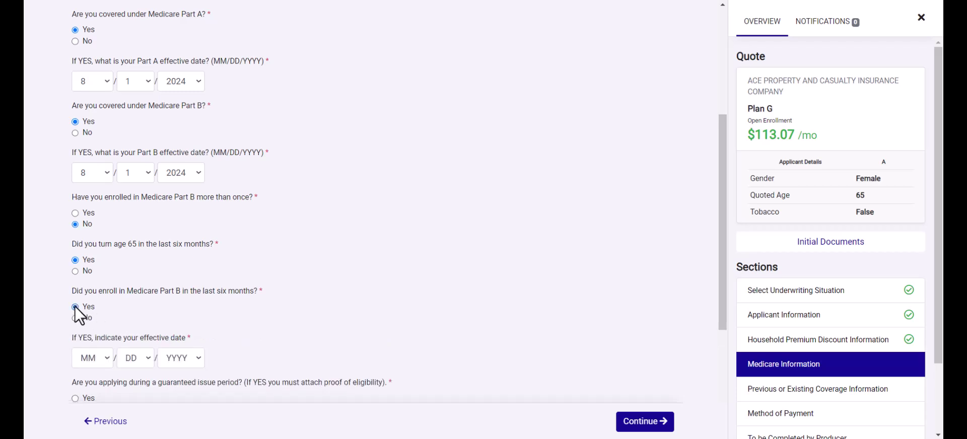
- Set the Part B enrollment effective date to 8/1/2024
{"action": "left_click", "coordinate": [98, 352]}
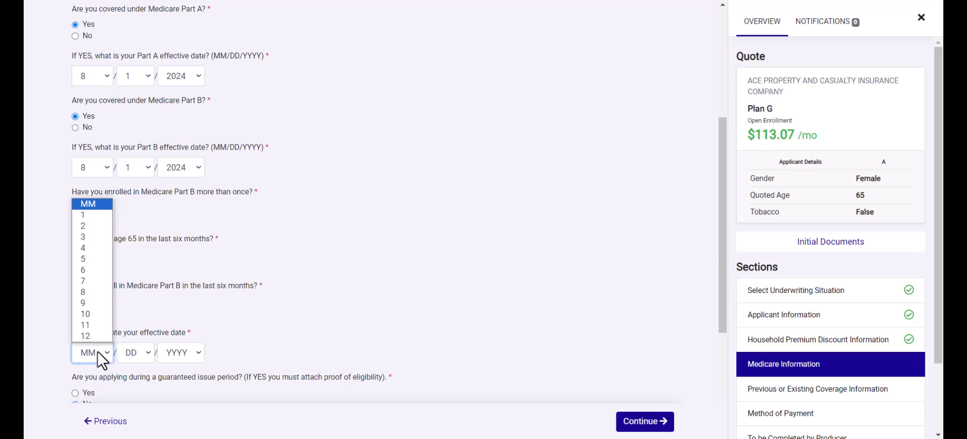
{"action": "key", "text": "8"}
{"action": "left_click", "coordinate": [134, 351]}
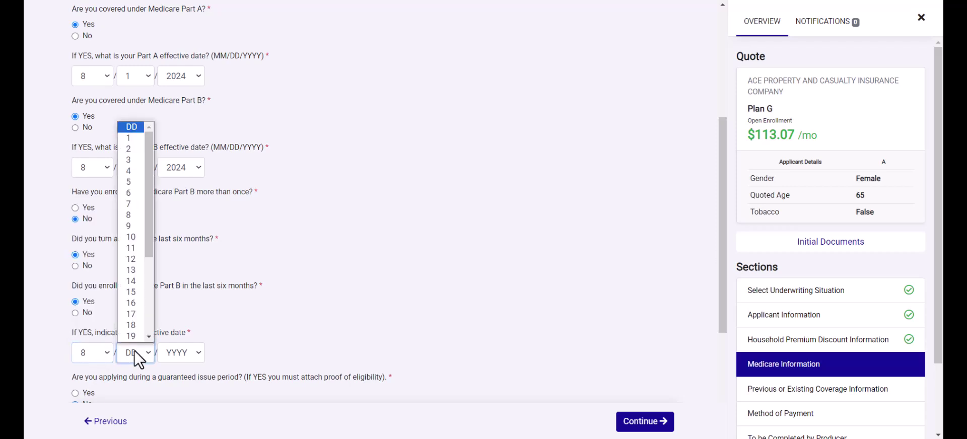
{"action": "key", "text": "1"}
{"action": "left_click", "coordinate": [177, 353]}
{"action": "left_click", "coordinate": [177, 353]}
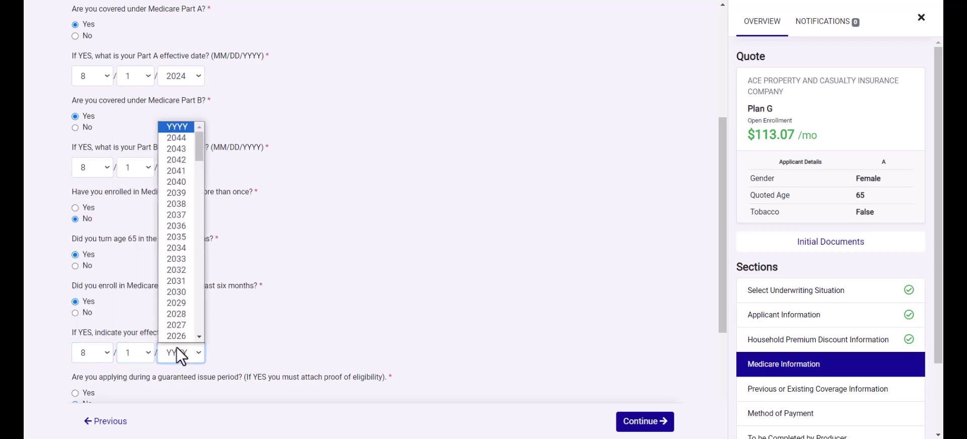
{"action": "key", "text": "2"}
{"action": "key", "text": "0"}
{"action": "key", "text": "2"}
{"action": "key", "text": "4"}
{"action": "key", "text": "Tab"}
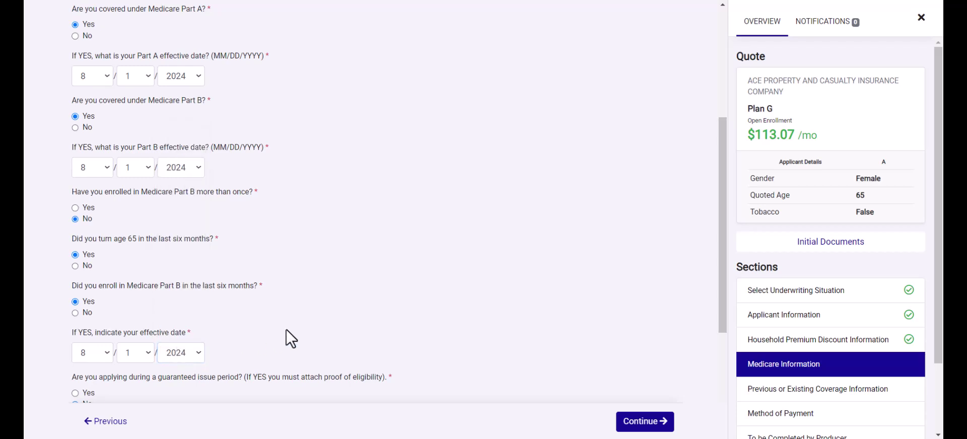
{"action": "key", "text": "Down"}
- Answer No to the ESRD question and submit Medicare Information
{"action": "scroll", "coordinate": [286, 329], "scroll_direction": "down", "scroll_amount": 1}
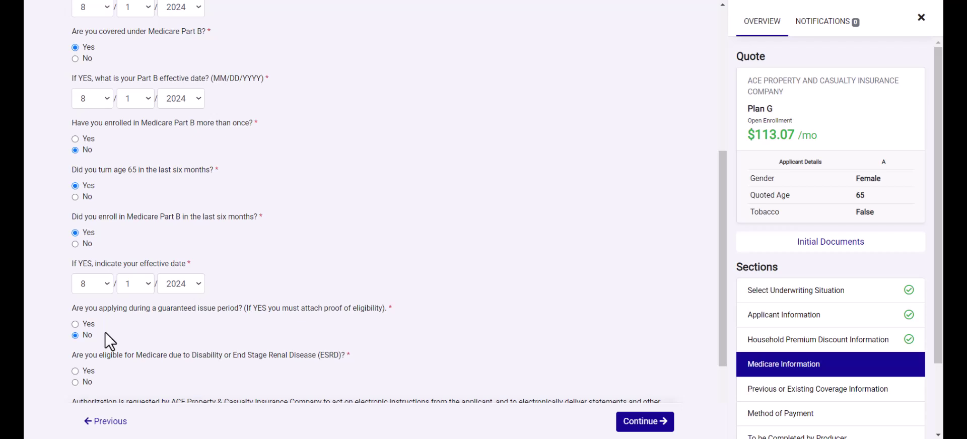
{"action": "scroll", "coordinate": [105, 332], "scroll_direction": "down", "scroll_amount": 2}
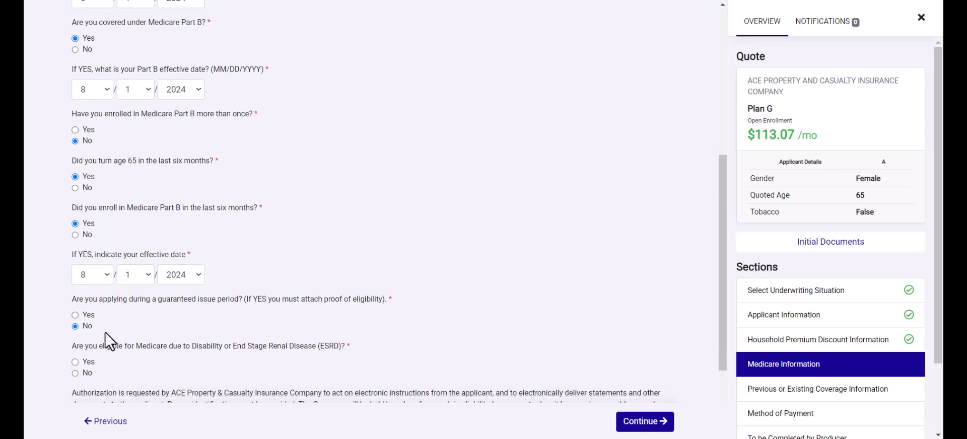
{"action": "left_click", "coordinate": [83, 270]}
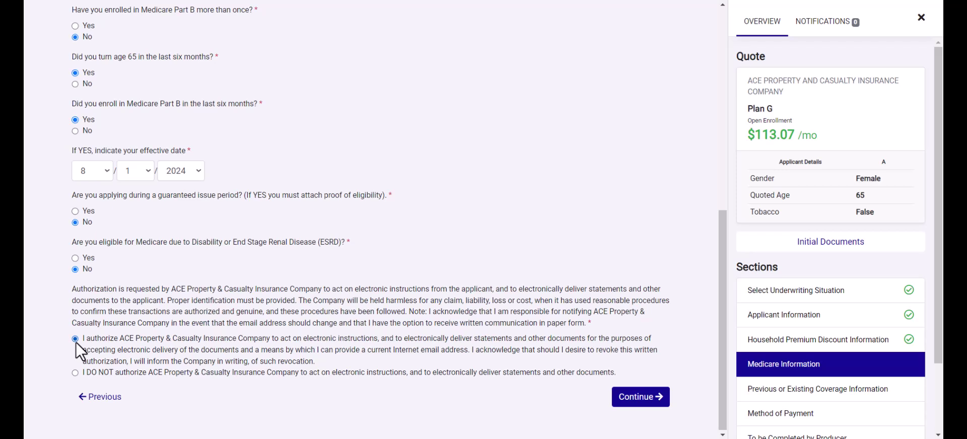
{"action": "left_click", "coordinate": [640, 397]}
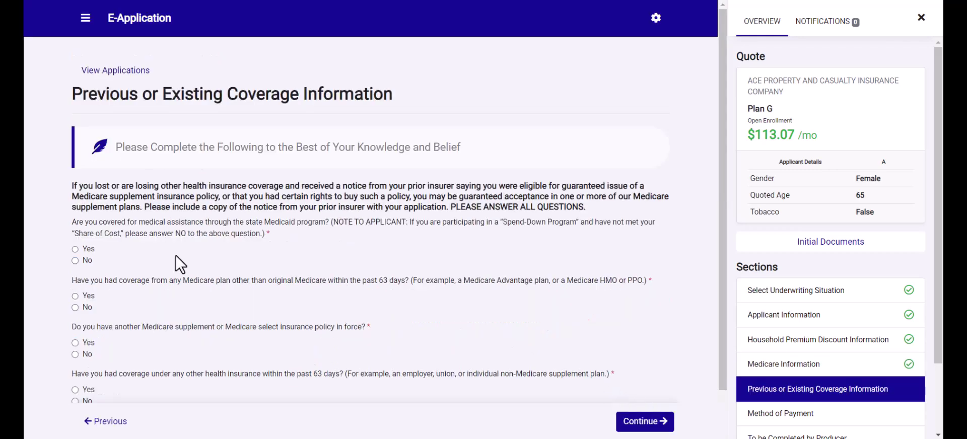
- Answer No to other Medicare plan coverage and recent other health coverage, then continue
{"action": "left_click", "coordinate": [75, 295]}
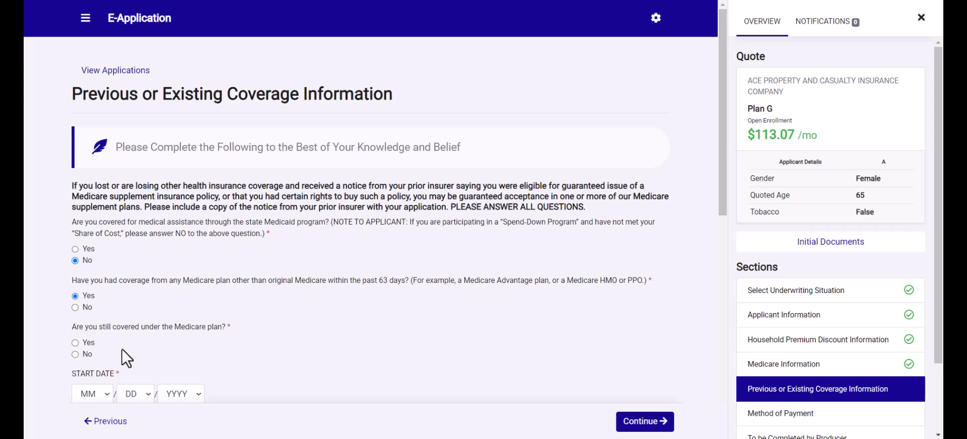
{"action": "scroll", "coordinate": [122, 349], "scroll_direction": "down", "scroll_amount": 3}
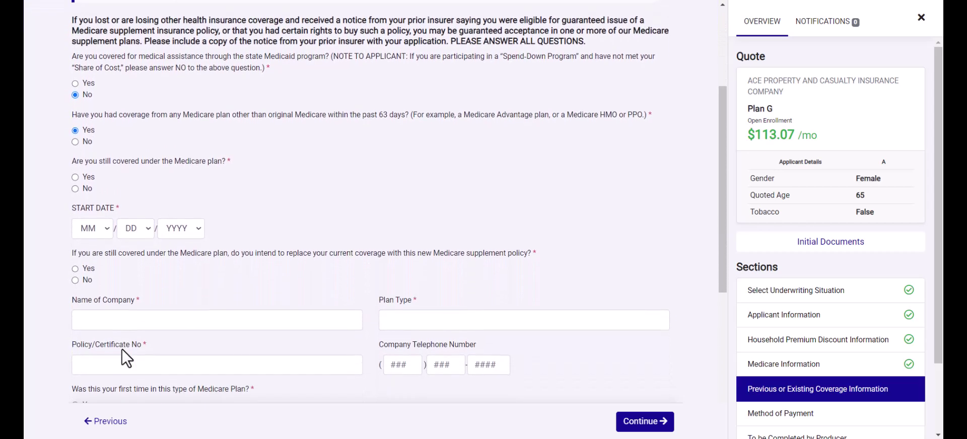
{"action": "scroll", "coordinate": [121, 349], "scroll_direction": "down", "scroll_amount": 1}
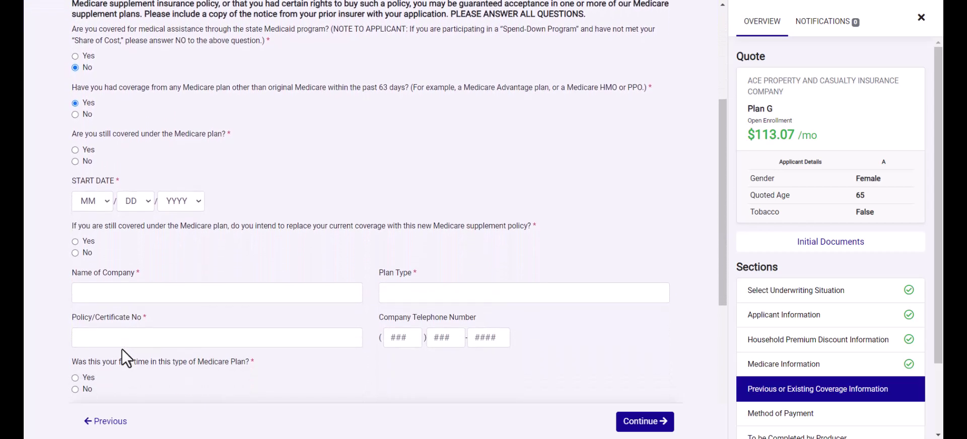
{"action": "left_click", "coordinate": [76, 117]}
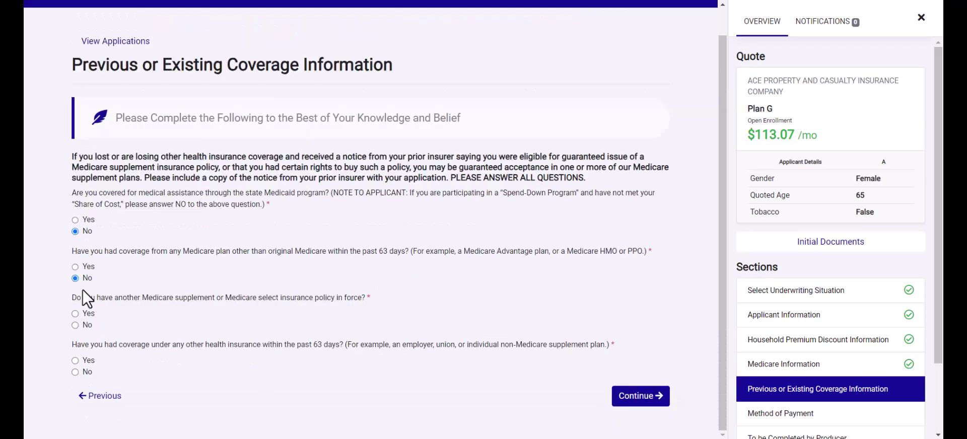
{"action": "left_click", "coordinate": [75, 372]}
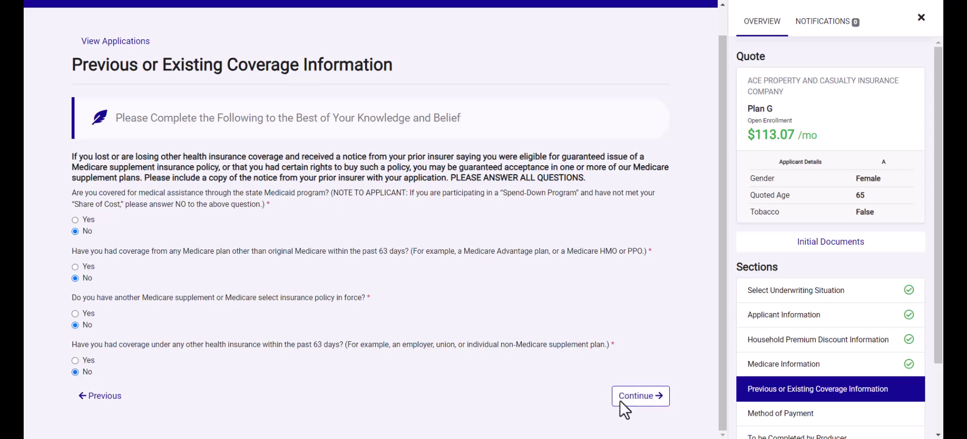
{"action": "left_click", "coordinate": [637, 398]}
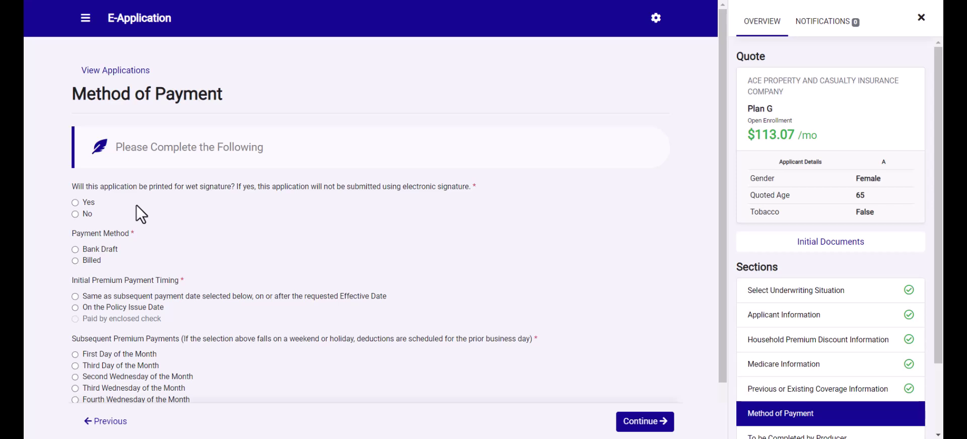
- Choose No wet signature and monthly Bank Draft on the First Day of the Month
{"action": "left_click", "coordinate": [75, 203]}
{"action": "left_click", "coordinate": [75, 214]}
{"action": "left_click", "coordinate": [75, 249]}
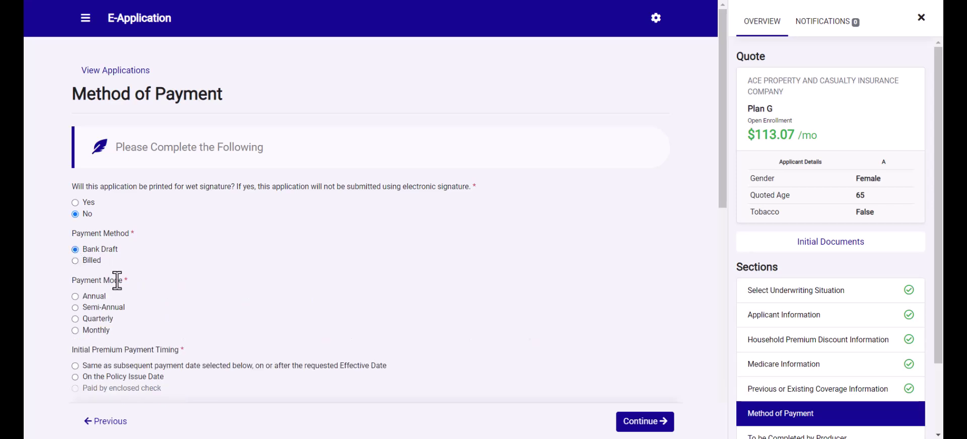
{"action": "scroll", "coordinate": [132, 286], "scroll_direction": "down", "scroll_amount": 1}
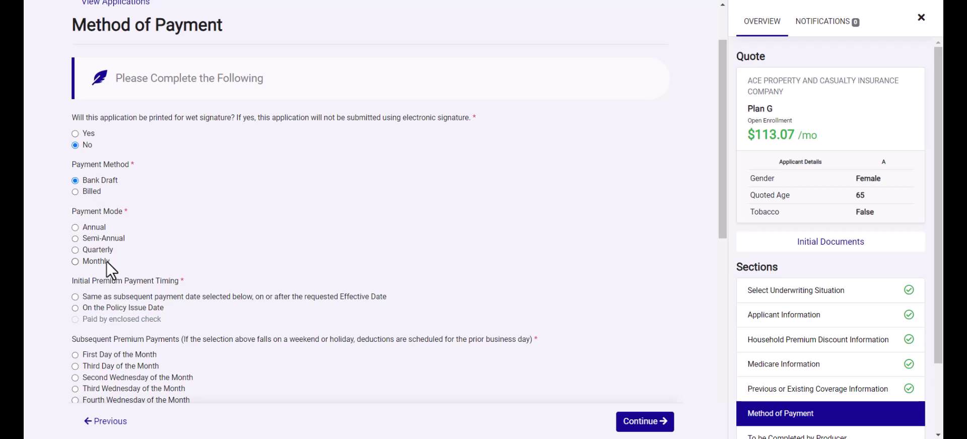
{"action": "left_click", "coordinate": [75, 191]}
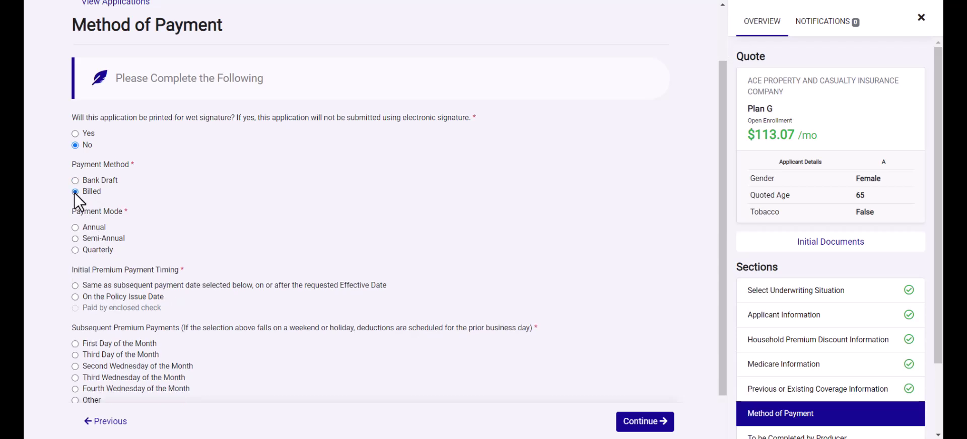
{"action": "left_click", "coordinate": [74, 178]}
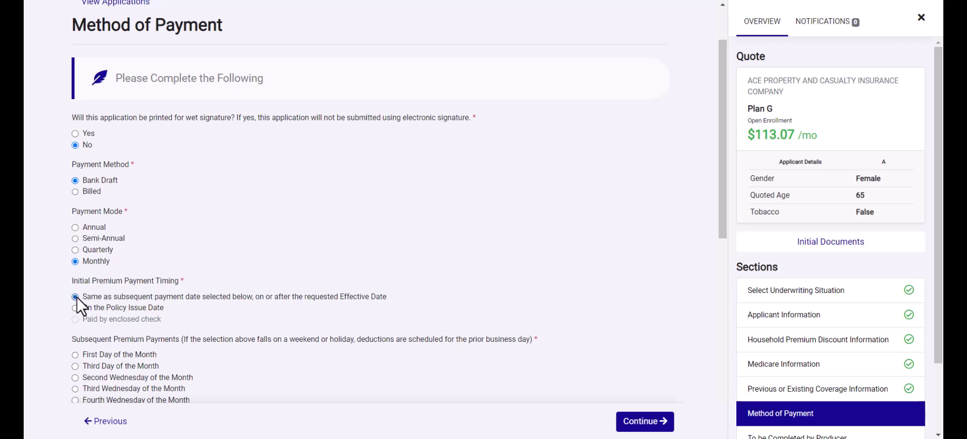
{"action": "scroll", "coordinate": [177, 339], "scroll_direction": "down", "scroll_amount": 2}
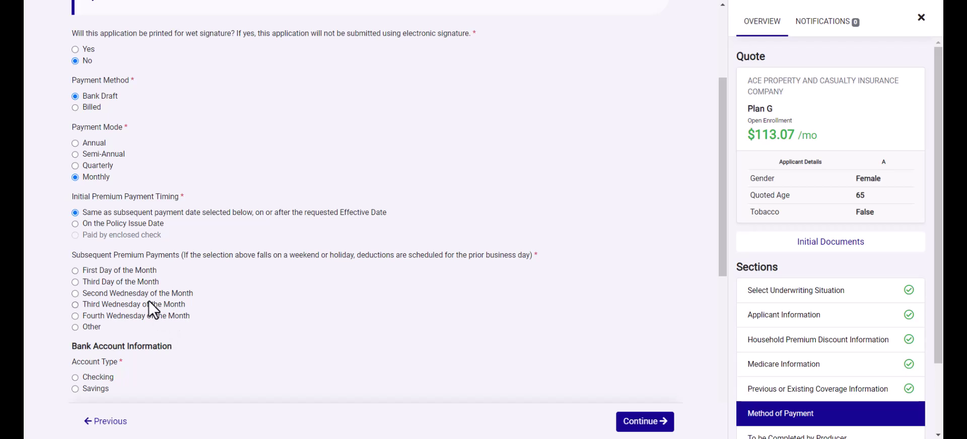
{"action": "left_click", "coordinate": [75, 327]}
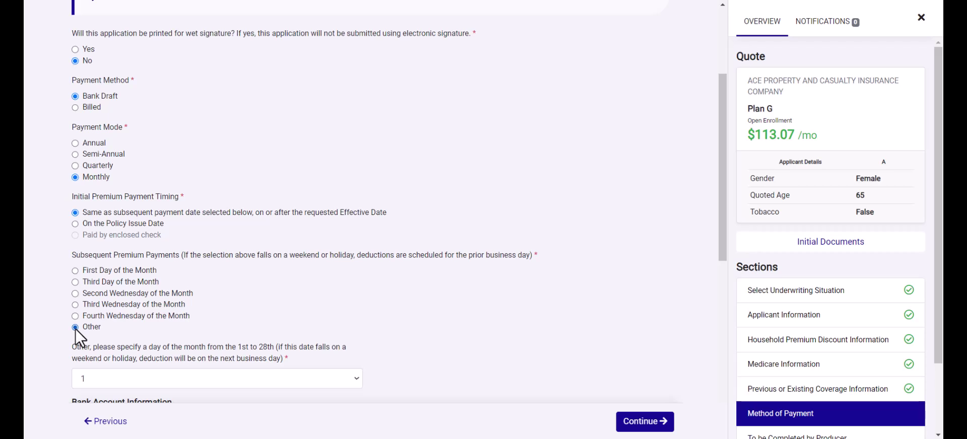
{"action": "left_click", "coordinate": [75, 270]}
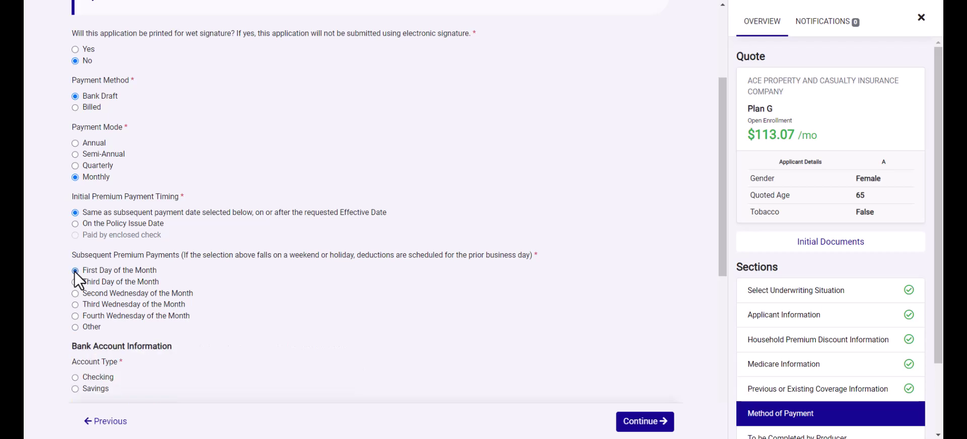
{"action": "scroll", "coordinate": [113, 301], "scroll_direction": "down", "scroll_amount": 2}
{"action": "scroll", "coordinate": [113, 300], "scroll_direction": "down", "scroll_amount": 1}
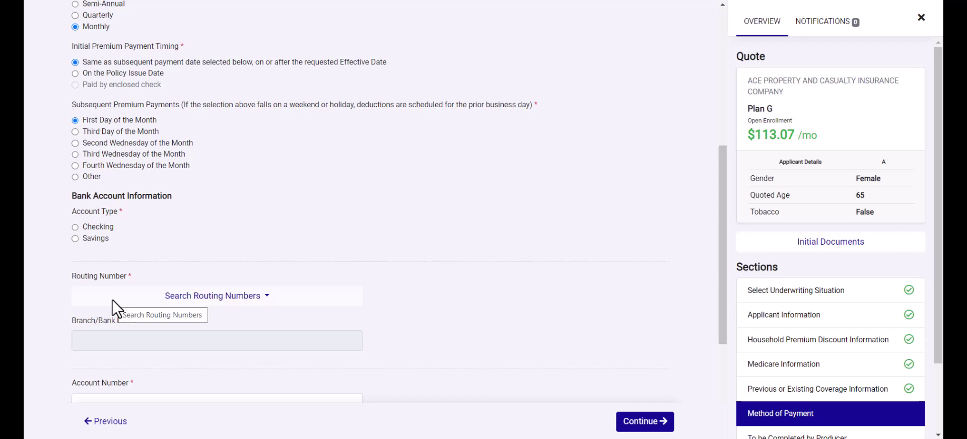
- Pick the First National Bank routing number and enter the bank account number
{"action": "left_click", "coordinate": [225, 302]}
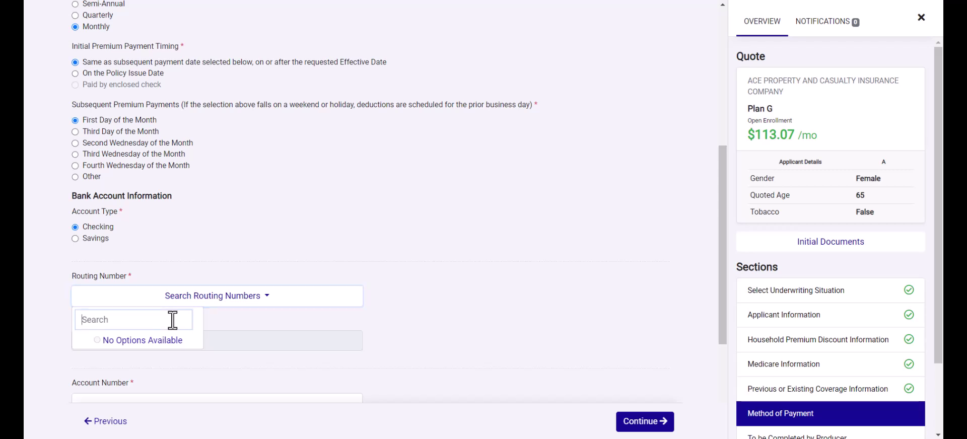
{"action": "type", "text": "f"}
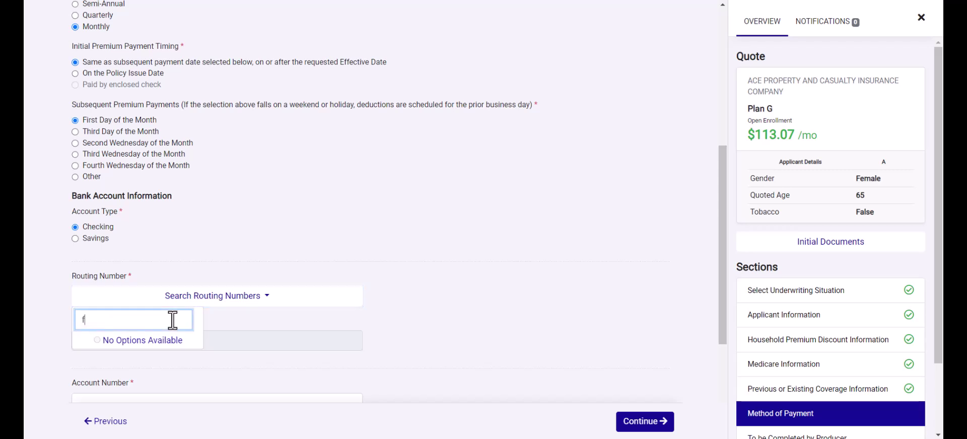
{"action": "type", "text": "irst national"}
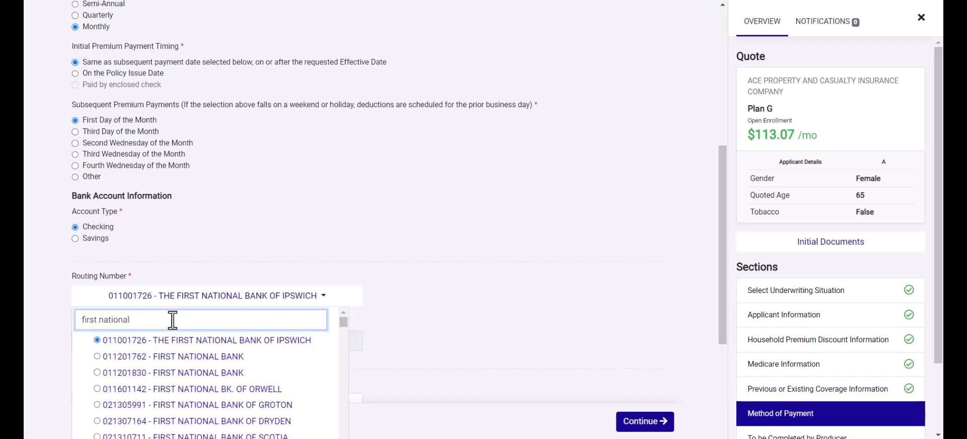
{"action": "left_click", "coordinate": [179, 357]}
{"action": "scroll", "coordinate": [181, 370], "scroll_direction": "down", "scroll_amount": 3}
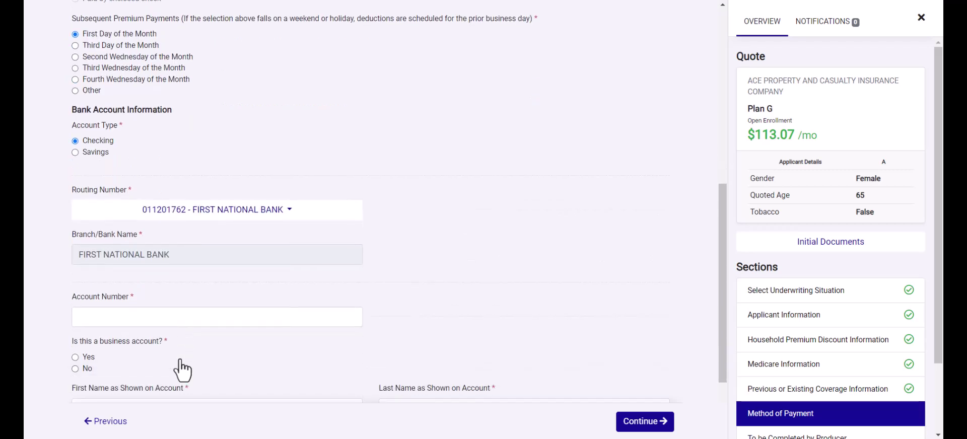
{"action": "left_click", "coordinate": [160, 228]}
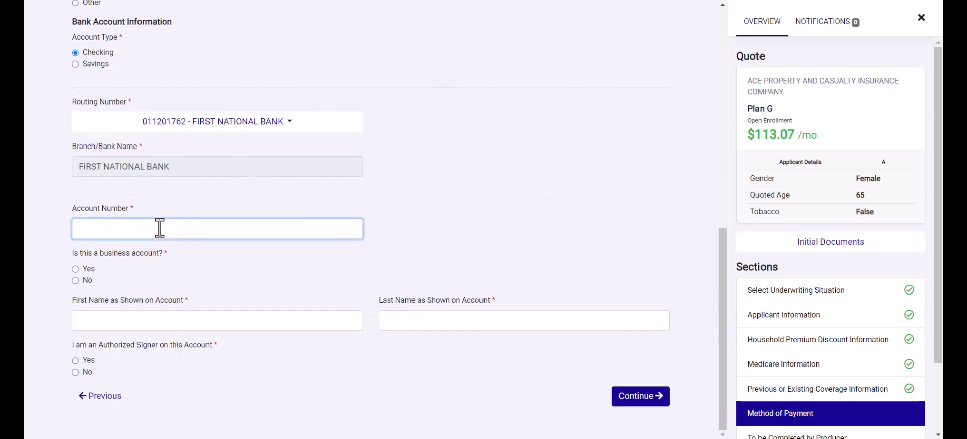
{"action": "type", "text": "123456789"}
- Mark it a non-business account, enter the holder's name, confirm authorized signer, and continue
{"action": "left_click", "coordinate": [74, 281]}
{"action": "left_click", "coordinate": [107, 323]}
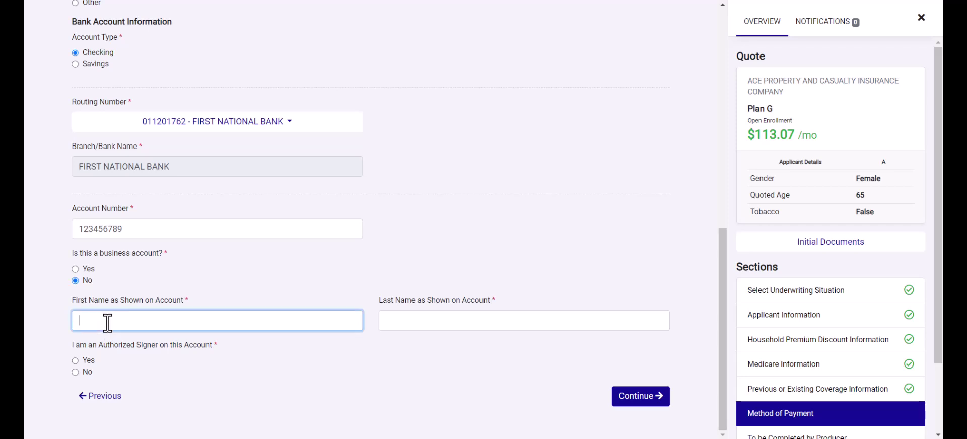
{"action": "type", "text": "Jane"}
{"action": "key", "text": "Tab"}
{"action": "type", "text": "Smith"}
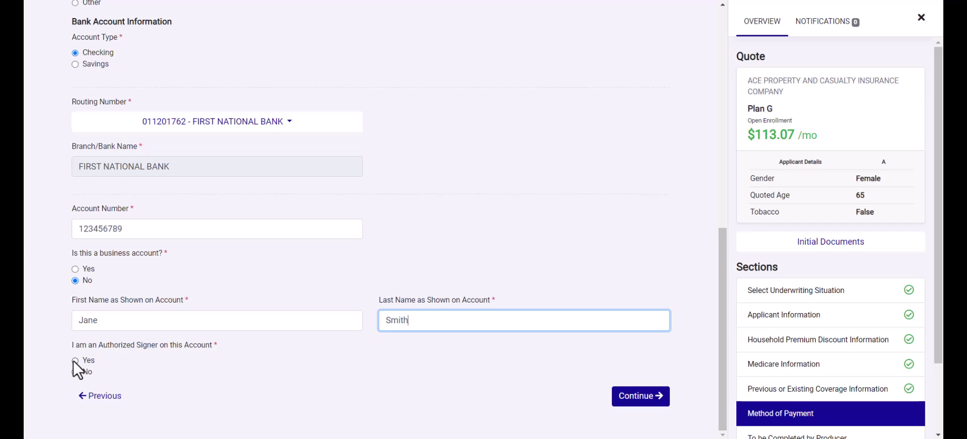
{"action": "left_click", "coordinate": [74, 361]}
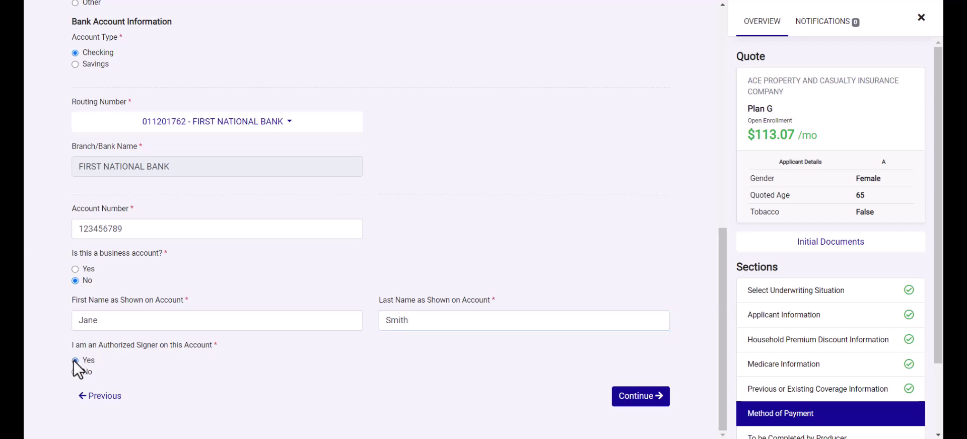
{"action": "left_click", "coordinate": [640, 399]}
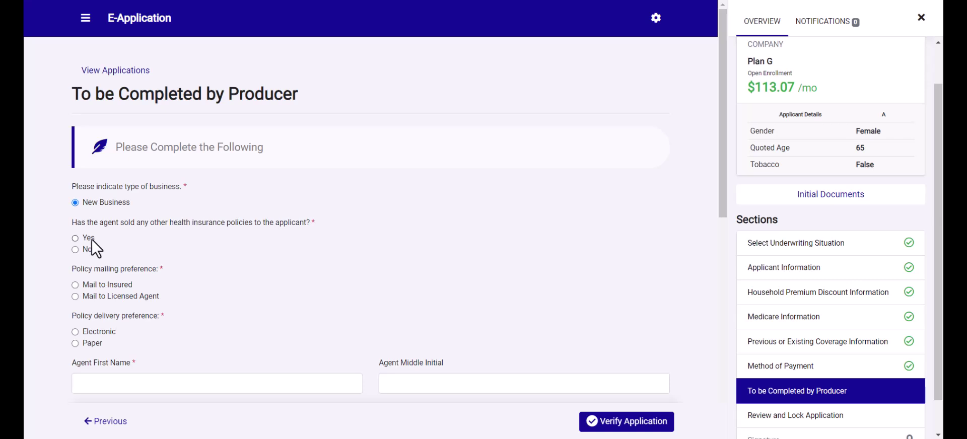
- Answer No to the agent having sold the applicant other policies, then review the producer questions
{"action": "left_click", "coordinate": [92, 240]}
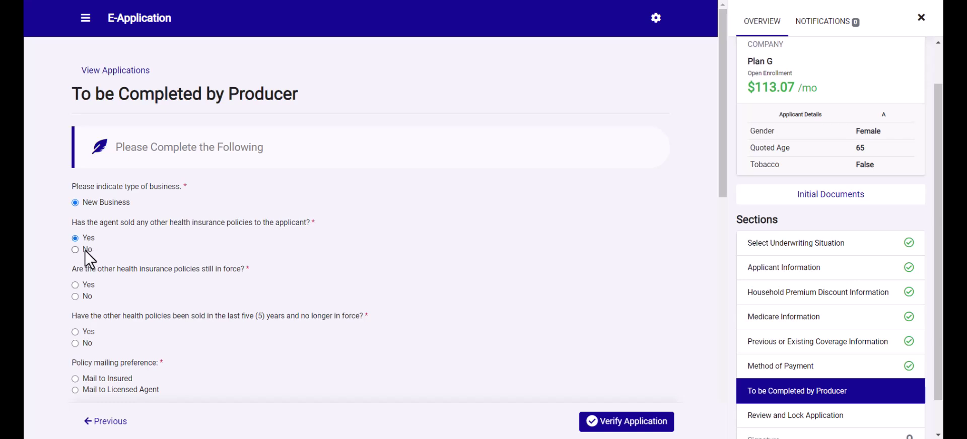
{"action": "left_click", "coordinate": [86, 250]}
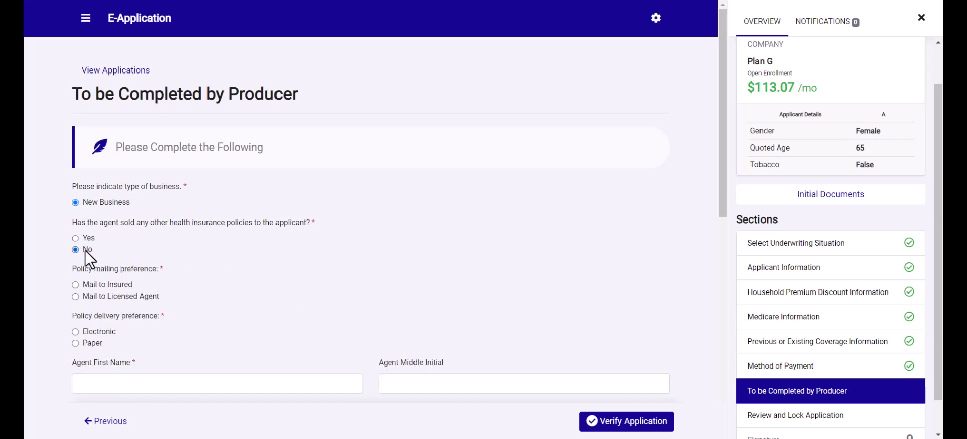
{"action": "scroll", "coordinate": [86, 275], "scroll_direction": "down", "scroll_amount": 1}
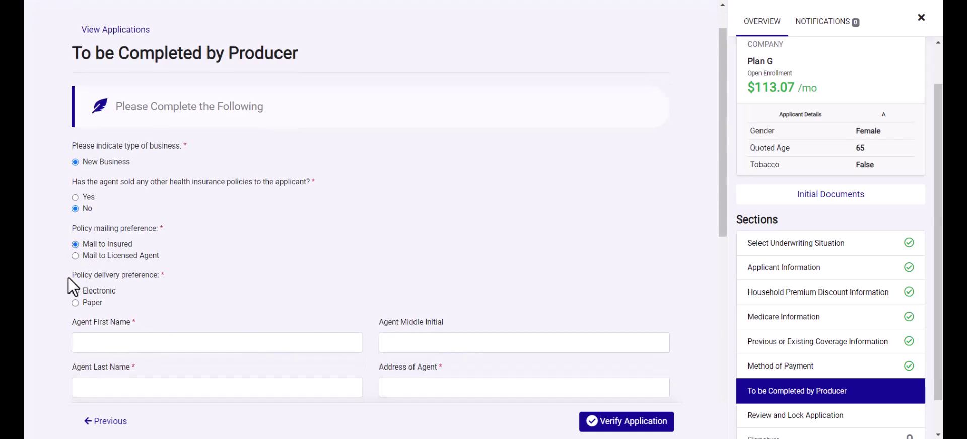
{"action": "scroll", "coordinate": [71, 280], "scroll_direction": "down", "scroll_amount": 1}
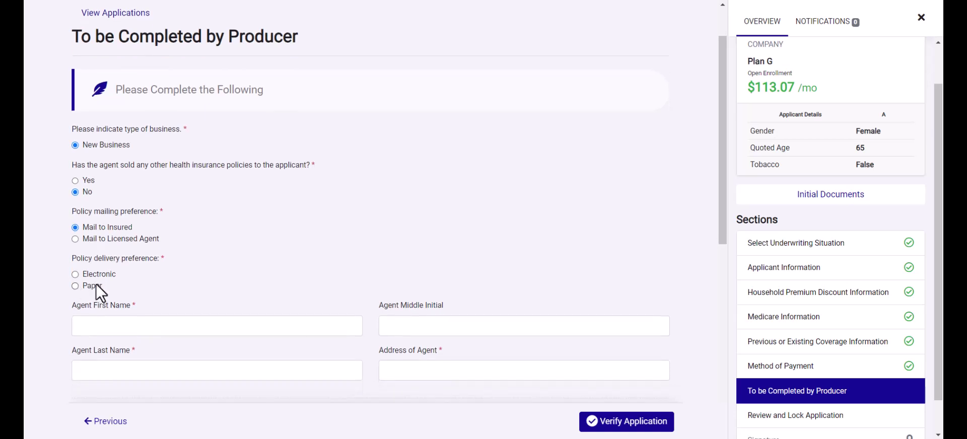
{"action": "scroll", "coordinate": [201, 273], "scroll_direction": "down", "scroll_amount": 4}
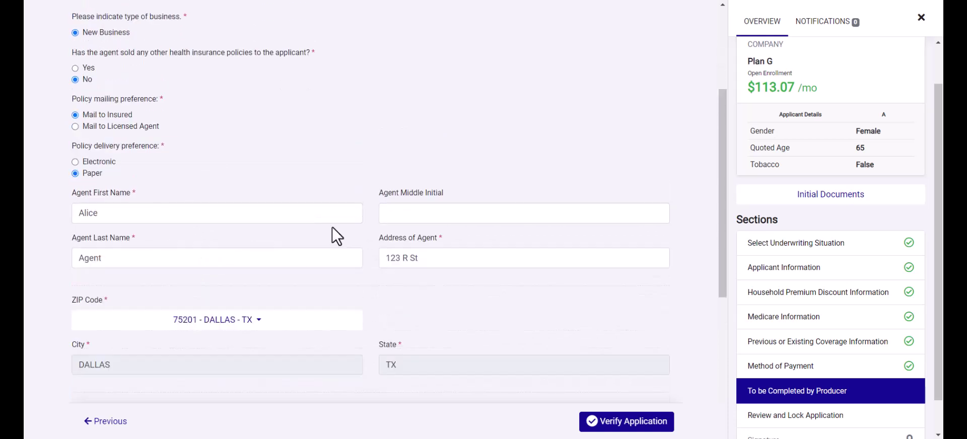
{"action": "scroll", "coordinate": [331, 227], "scroll_direction": "down", "scroll_amount": 5}
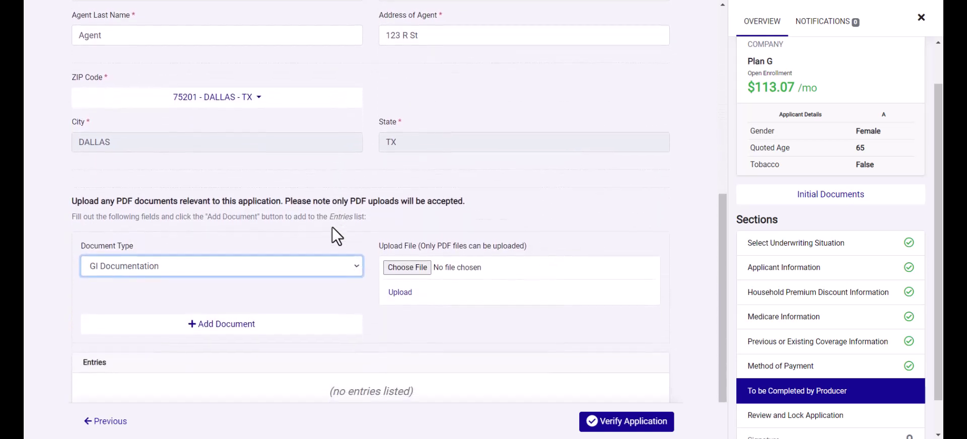
{"action": "scroll", "coordinate": [331, 226], "scroll_direction": "down", "scroll_amount": 1}
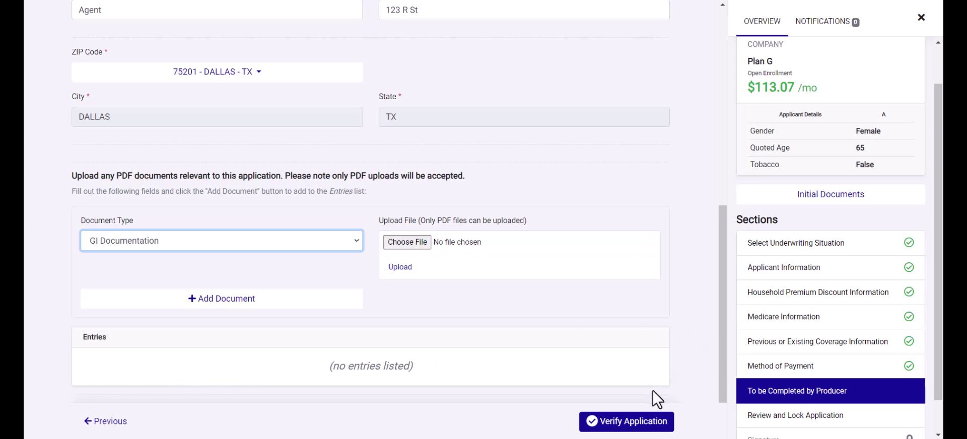
- Submit the producer section for verification and review the full Verify Enrollment Application summary
{"action": "left_click", "coordinate": [646, 424]}
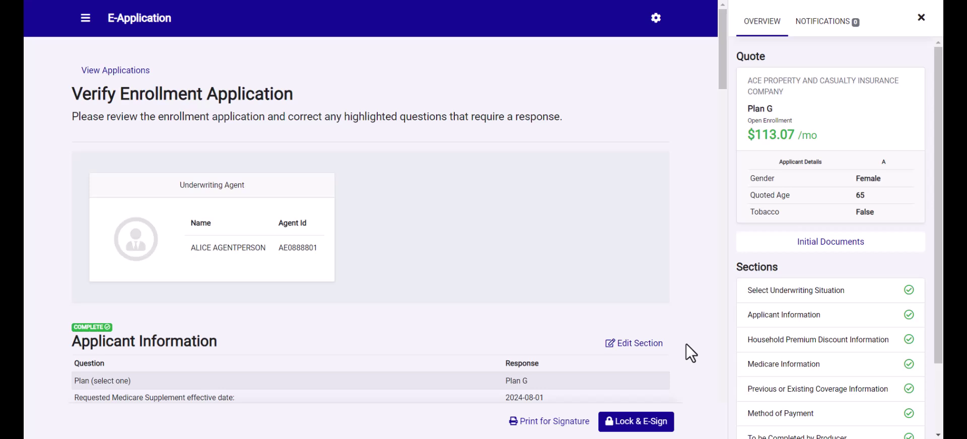
{"action": "scroll", "coordinate": [691, 353], "scroll_direction": "down", "scroll_amount": 3}
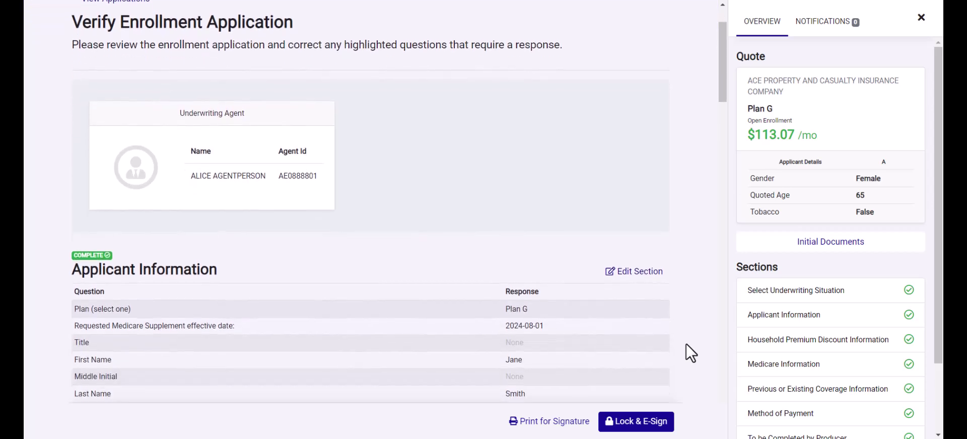
{"action": "scroll", "coordinate": [687, 345], "scroll_direction": "down", "scroll_amount": 1}
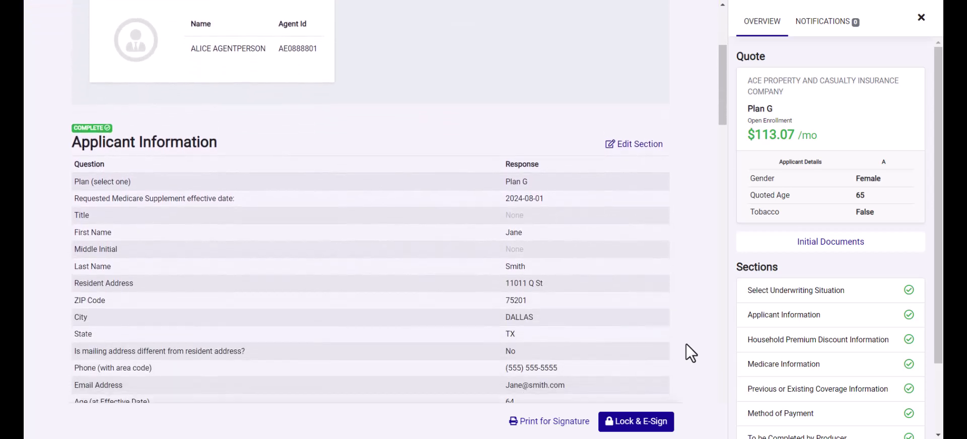
{"action": "scroll", "coordinate": [686, 344], "scroll_direction": "down", "scroll_amount": 1}
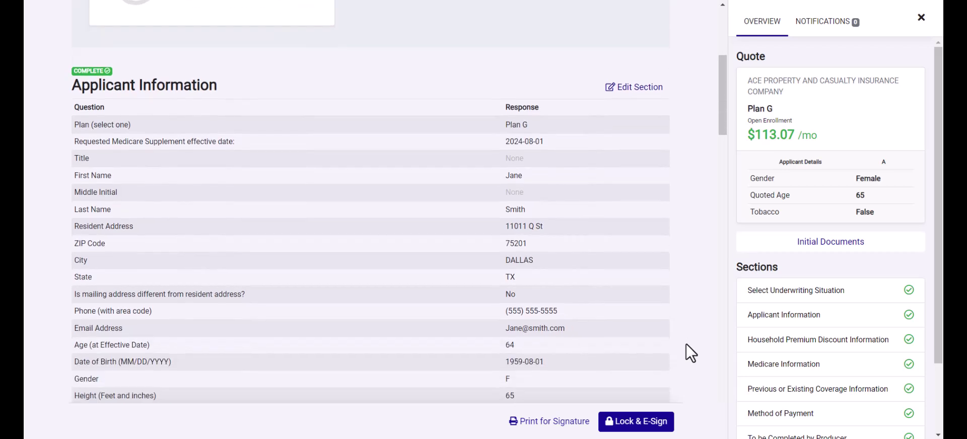
{"action": "scroll", "coordinate": [692, 353], "scroll_direction": "down", "scroll_amount": 3}
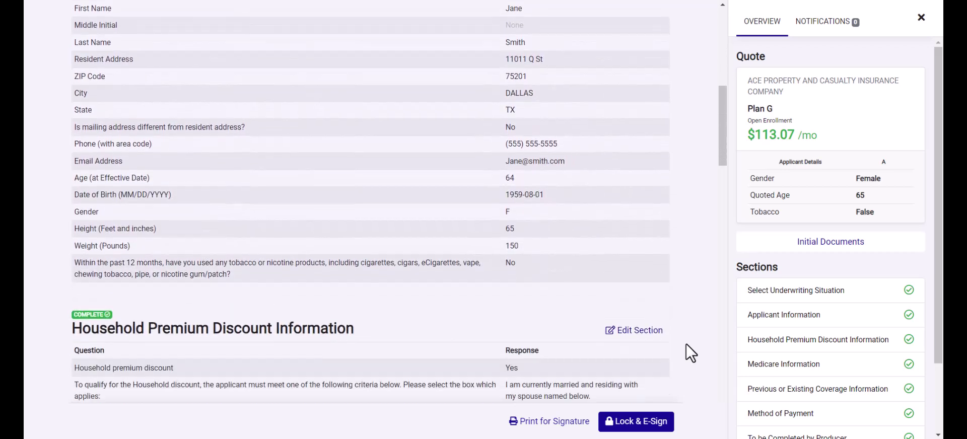
{"action": "scroll", "coordinate": [687, 343], "scroll_direction": "down", "scroll_amount": 1}
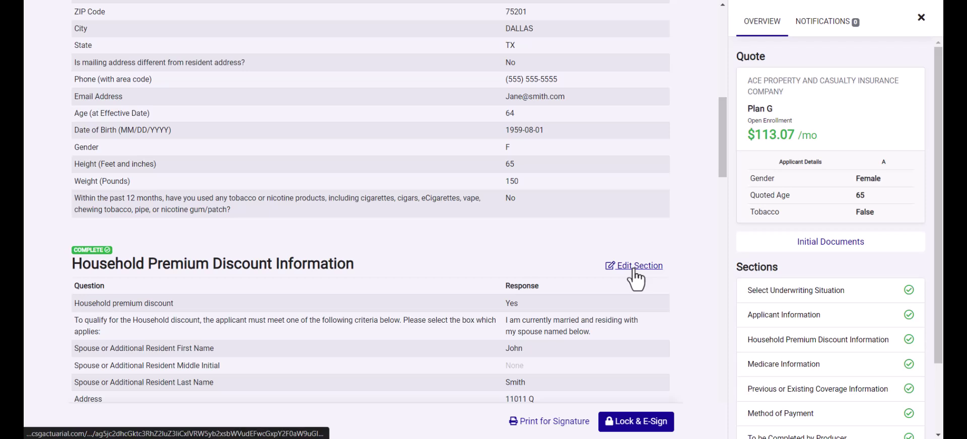
{"action": "scroll", "coordinate": [780, 332], "scroll_direction": "down", "scroll_amount": 2}
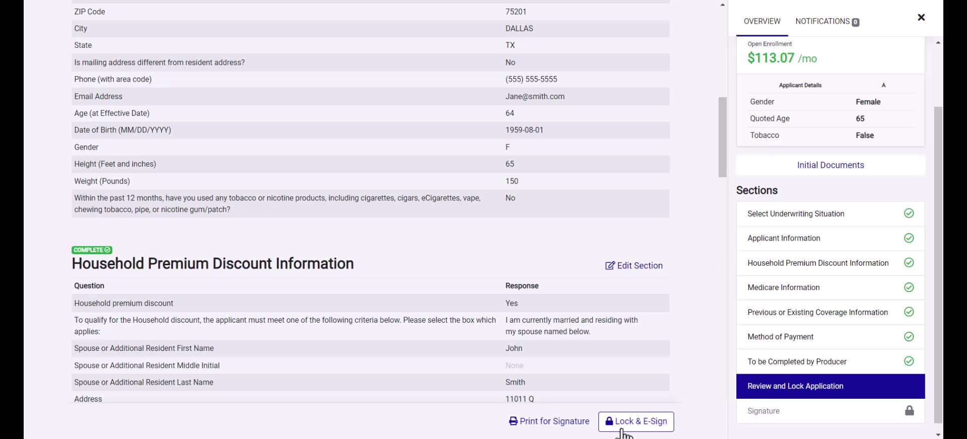
- Lock the application, accept the electronic signature consent, and continue to the Statement of Signature
{"action": "left_click", "coordinate": [622, 424]}
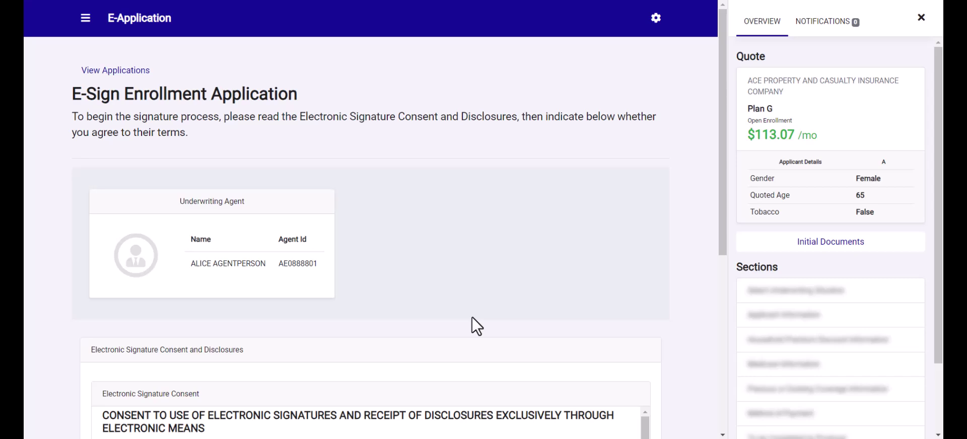
{"action": "scroll", "coordinate": [473, 317], "scroll_direction": "down", "scroll_amount": 3}
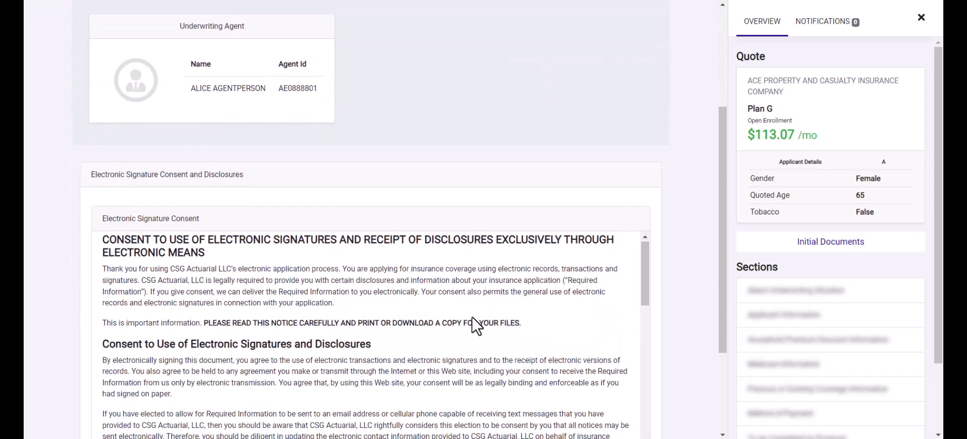
{"action": "scroll", "coordinate": [473, 317], "scroll_direction": "down", "scroll_amount": 5}
{"action": "scroll", "coordinate": [698, 288], "scroll_direction": "down", "scroll_amount": 3}
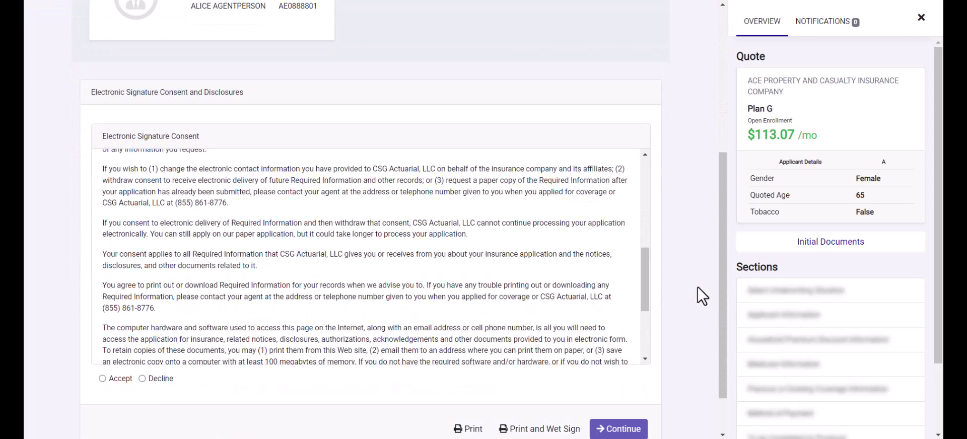
{"action": "left_click", "coordinate": [102, 321]}
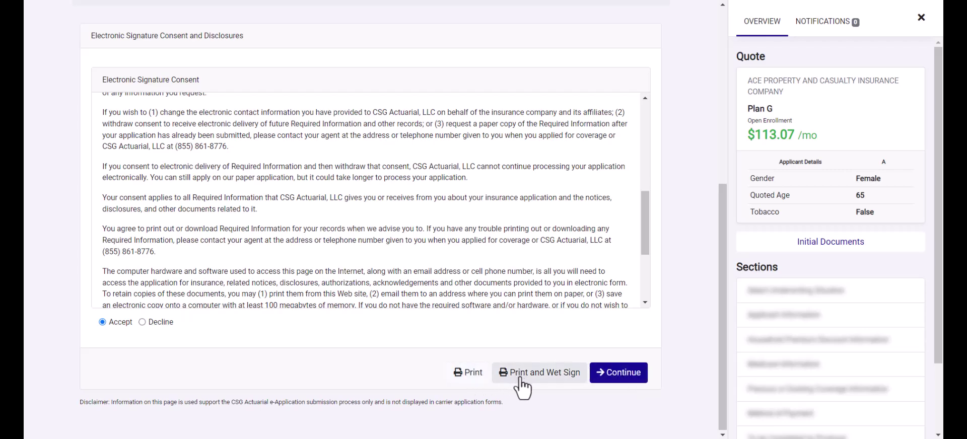
{"action": "left_click", "coordinate": [621, 384]}
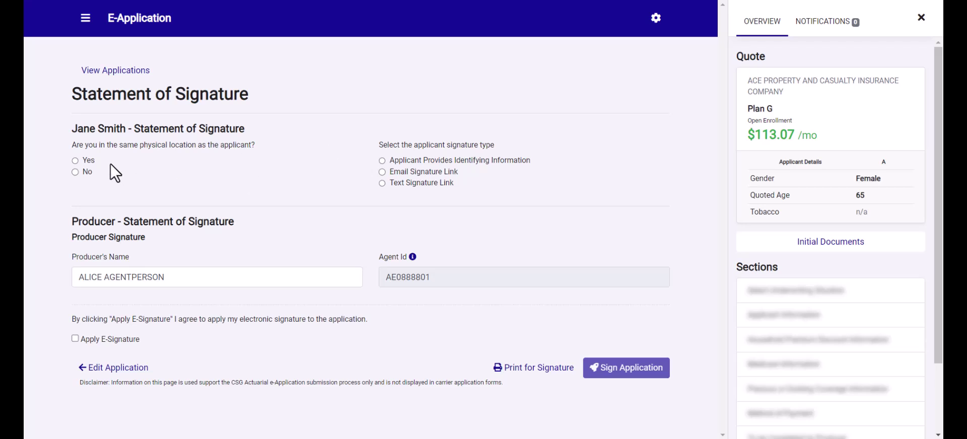
- Answer Yes to being in the same physical location as the applicant, after briefly choosing No
{"action": "left_click", "coordinate": [76, 161]}
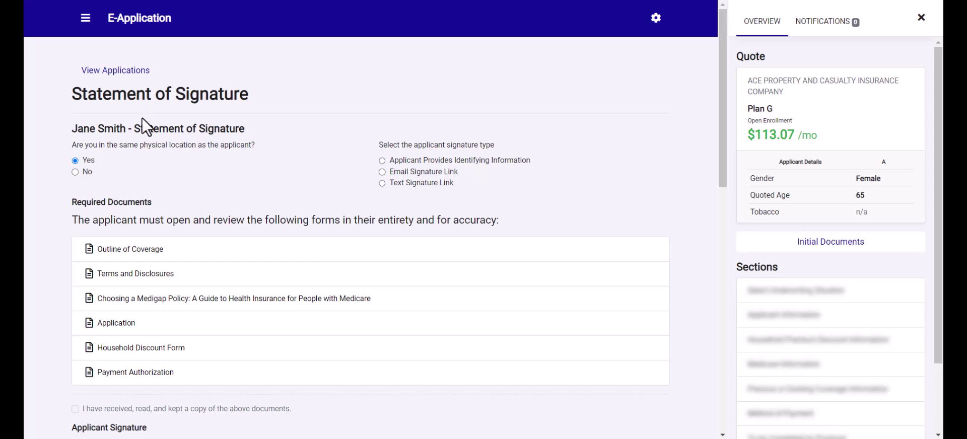
{"action": "left_click", "coordinate": [75, 171]}
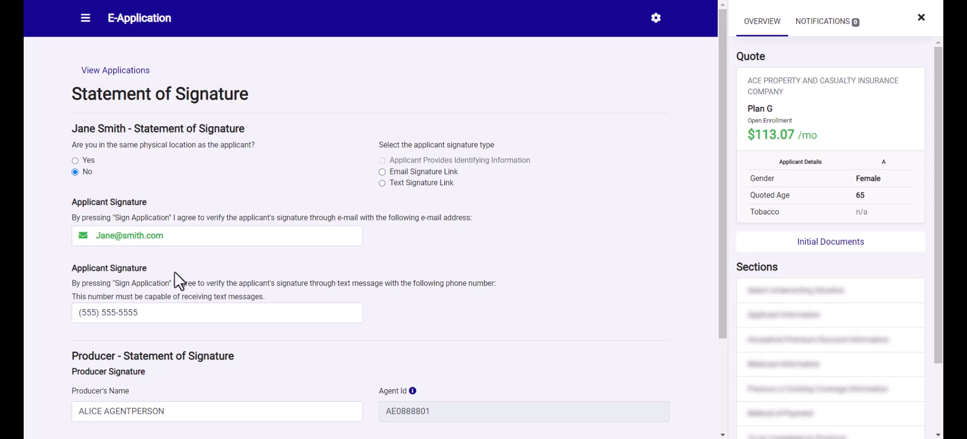
{"action": "scroll", "coordinate": [174, 271], "scroll_direction": "down", "scroll_amount": 3}
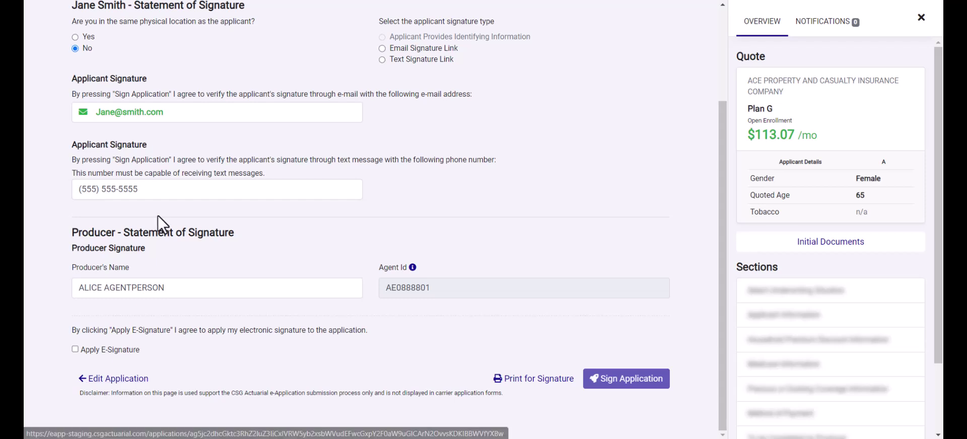
{"action": "scroll", "coordinate": [158, 215], "scroll_direction": "up", "scroll_amount": 2}
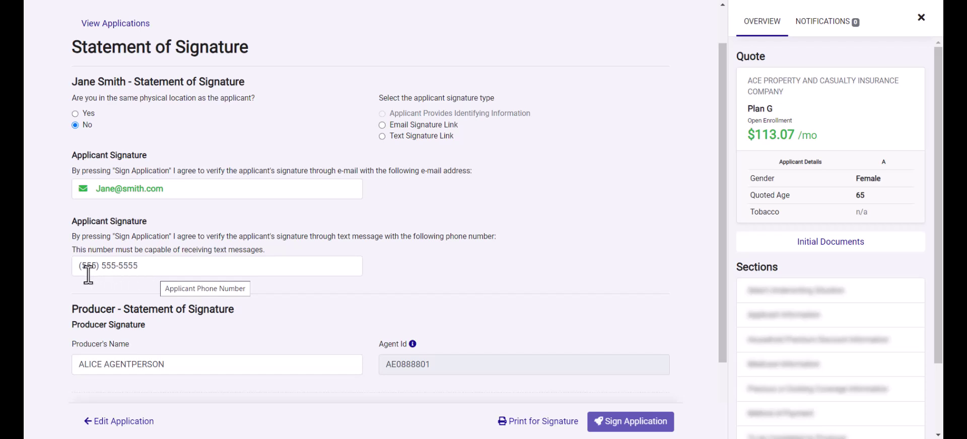
{"action": "scroll", "coordinate": [236, 203], "scroll_direction": "up", "scroll_amount": 1}
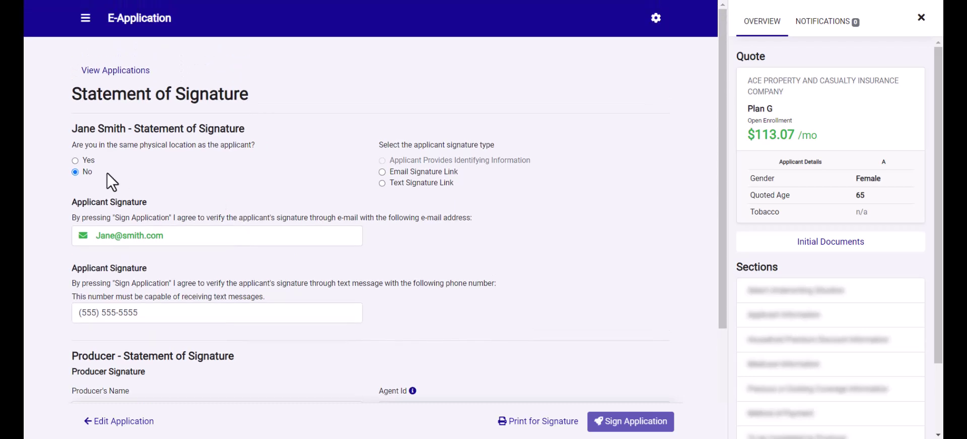
{"action": "left_click", "coordinate": [75, 160]}
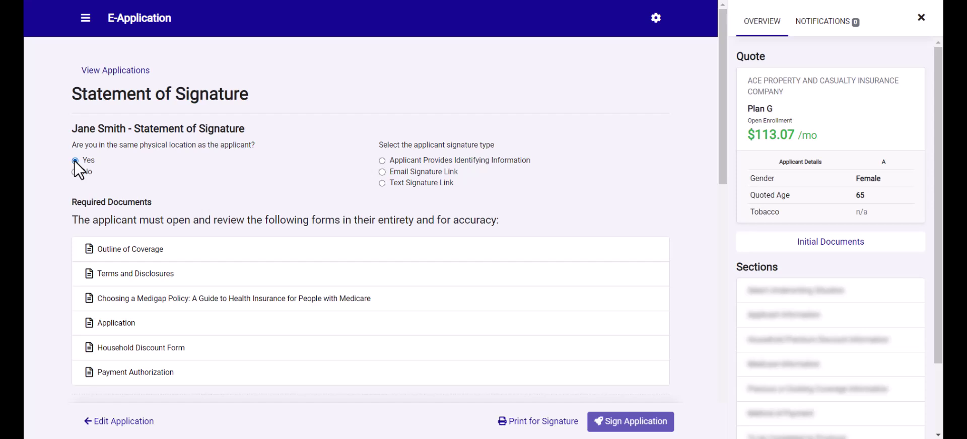
- Choose signing with identifying information, then review the Outline of Coverage and Terms and Disclosures PDFs
{"action": "left_click", "coordinate": [382, 161]}
{"action": "left_click", "coordinate": [142, 253]}
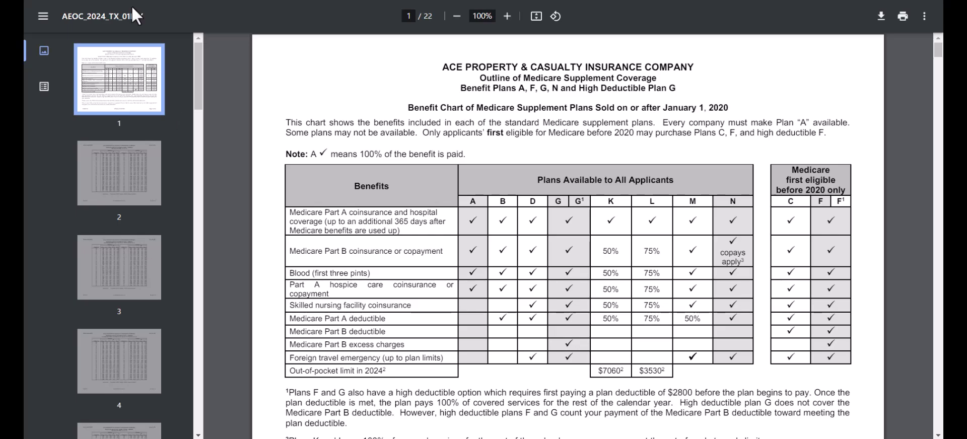
{"action": "key", "text": "ctrl+w"}
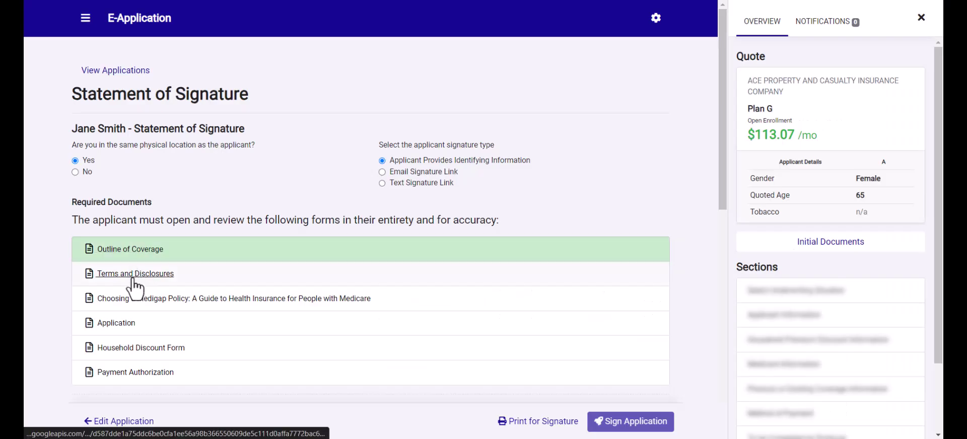
{"action": "left_click", "coordinate": [134, 278]}
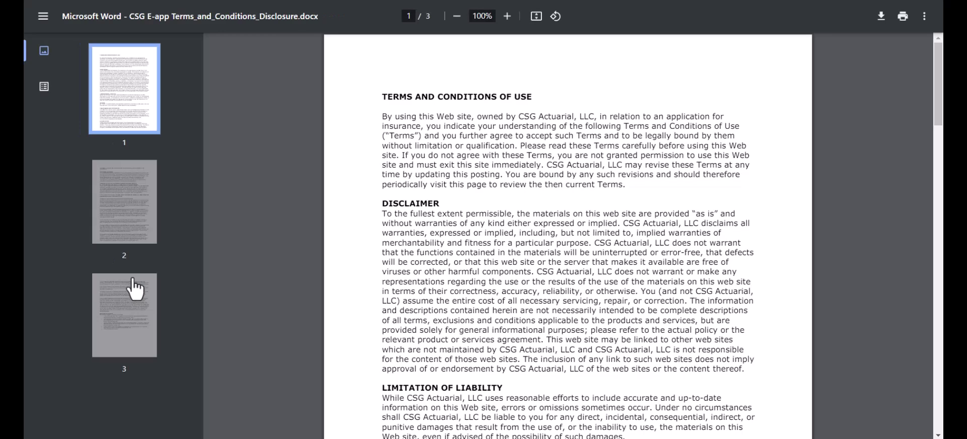
{"action": "key", "text": "ctrl+w"}
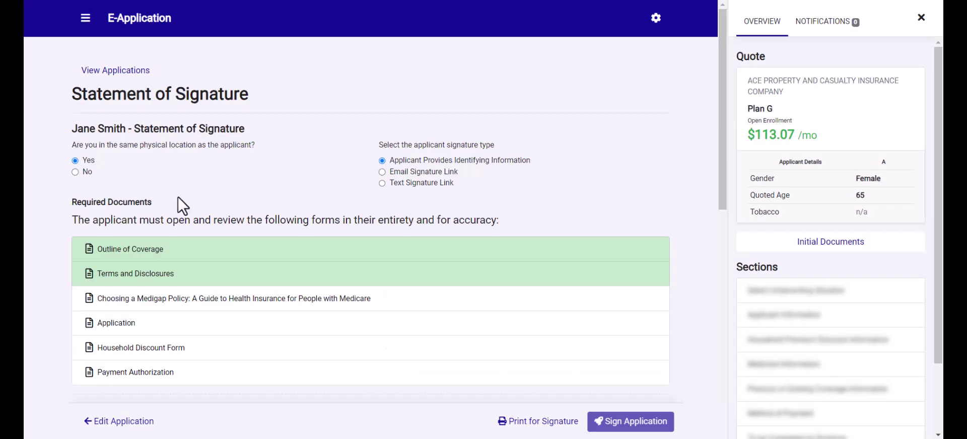
- Review the Medigap guide, Application form and Household Discount Form PDFs
{"action": "left_click", "coordinate": [156, 302]}
{"action": "key", "text": "ctrl+w"}
{"action": "left_click", "coordinate": [126, 330]}
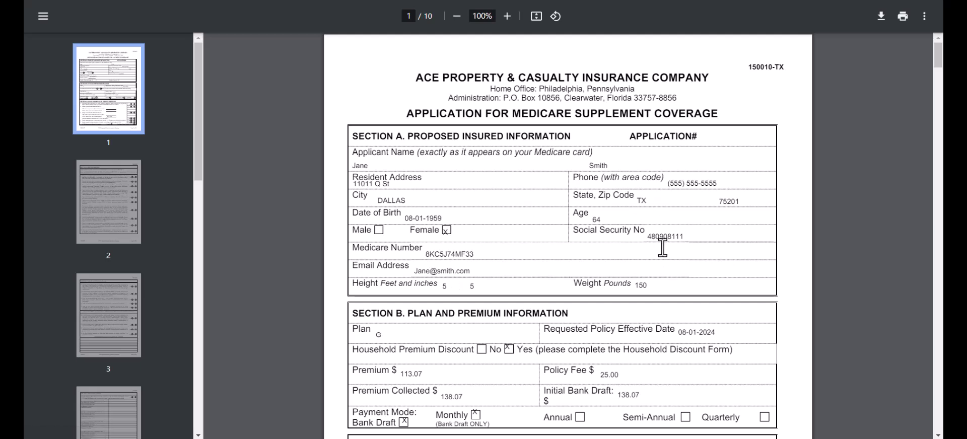
{"action": "key", "text": "ctrl+w"}
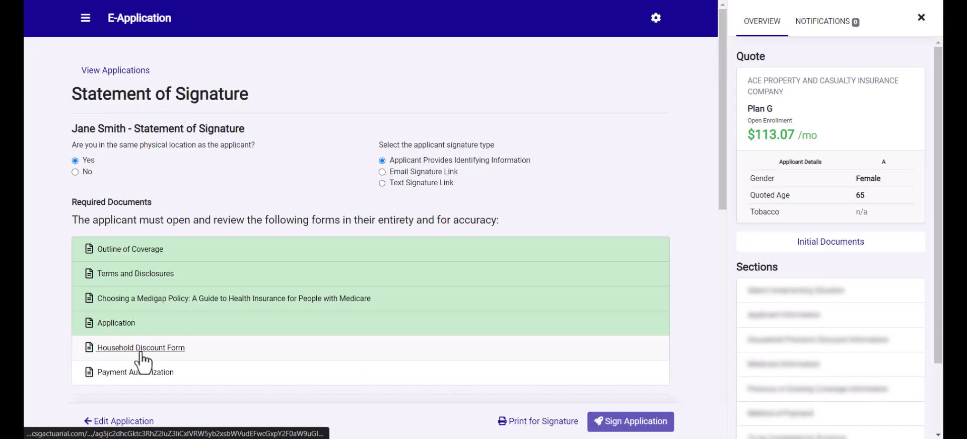
{"action": "left_click", "coordinate": [141, 352]}
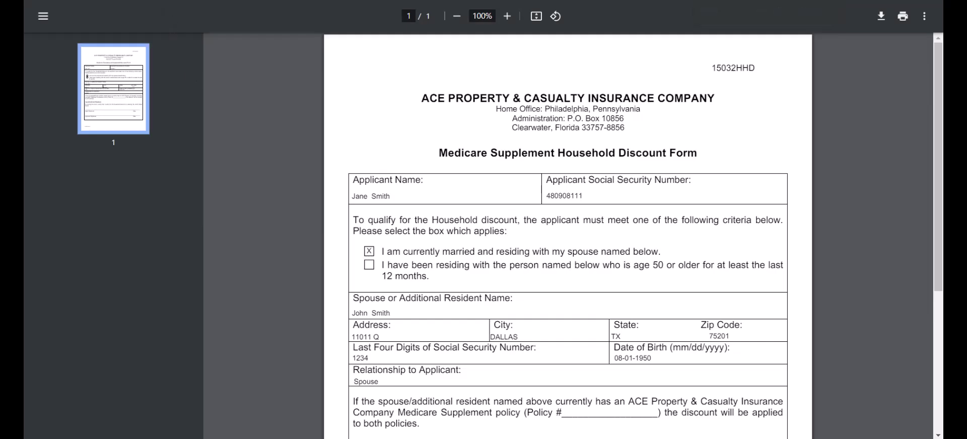
{"action": "key", "text": "ctrl+w"}
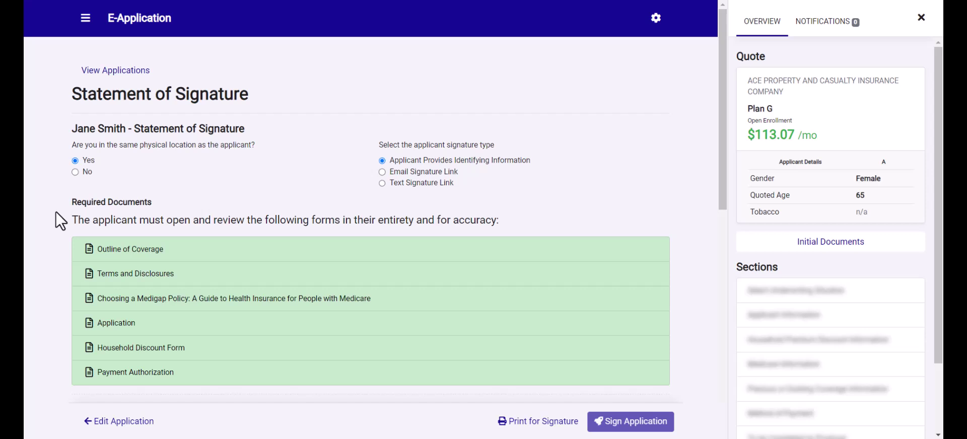
- Enter the applicant's mother's maiden name and the last four SSN digits
{"action": "scroll", "coordinate": [53, 277], "scroll_direction": "down", "scroll_amount": 2}
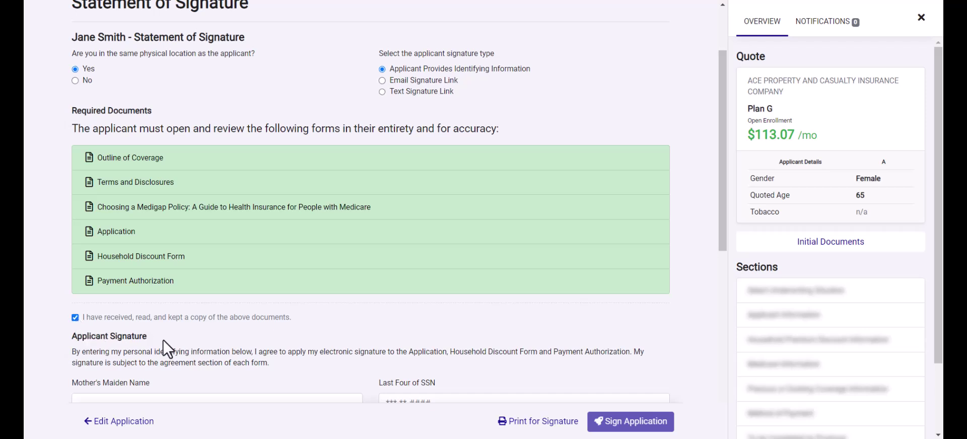
{"action": "scroll", "coordinate": [162, 339], "scroll_direction": "down", "scroll_amount": 3}
{"action": "scroll", "coordinate": [162, 339], "scroll_direction": "down", "scroll_amount": 1}
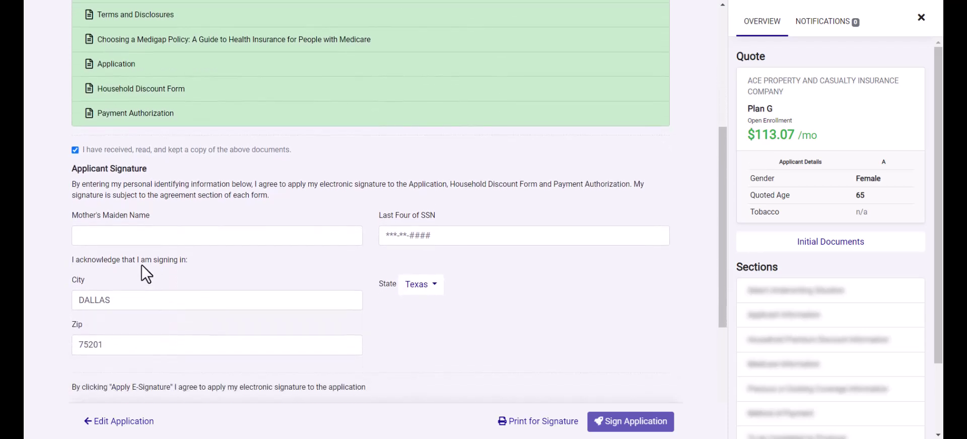
{"action": "left_click", "coordinate": [120, 242]}
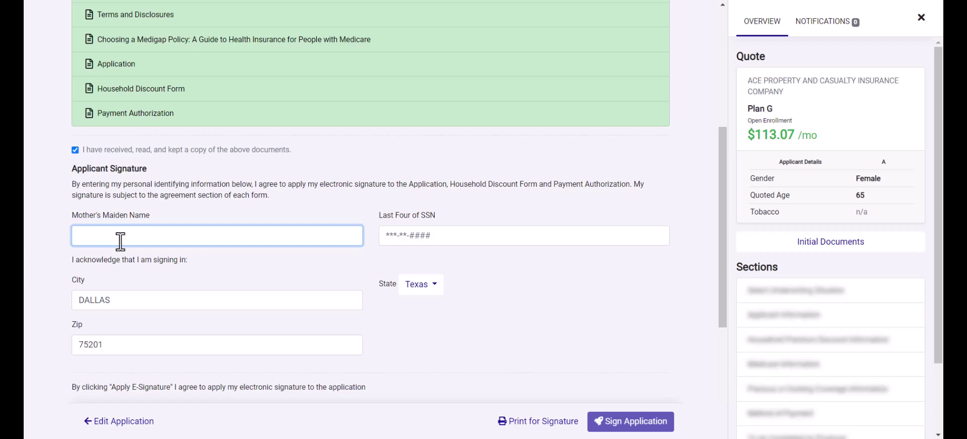
{"action": "type", "text": "Test"}
{"action": "key", "text": "Tab"}
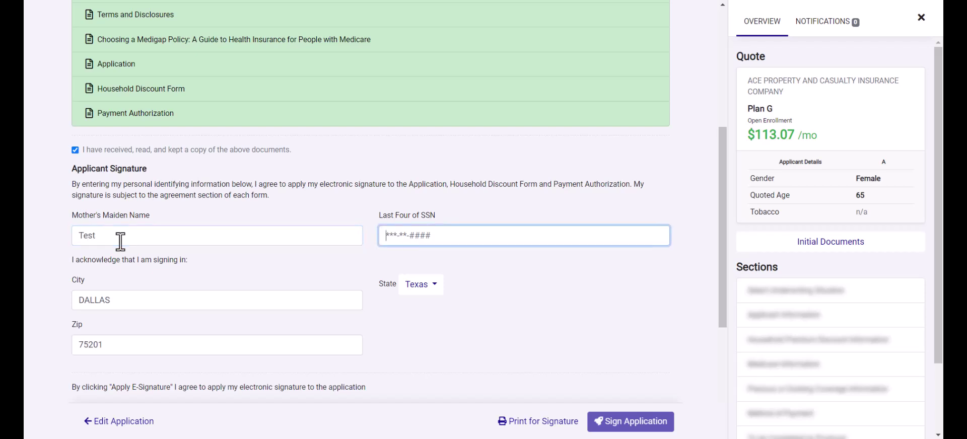
{"action": "type", "text": "1234"}
- Apply both the applicant's and the producer's e-signatures
{"action": "scroll", "coordinate": [142, 279], "scroll_direction": "down", "scroll_amount": 1}
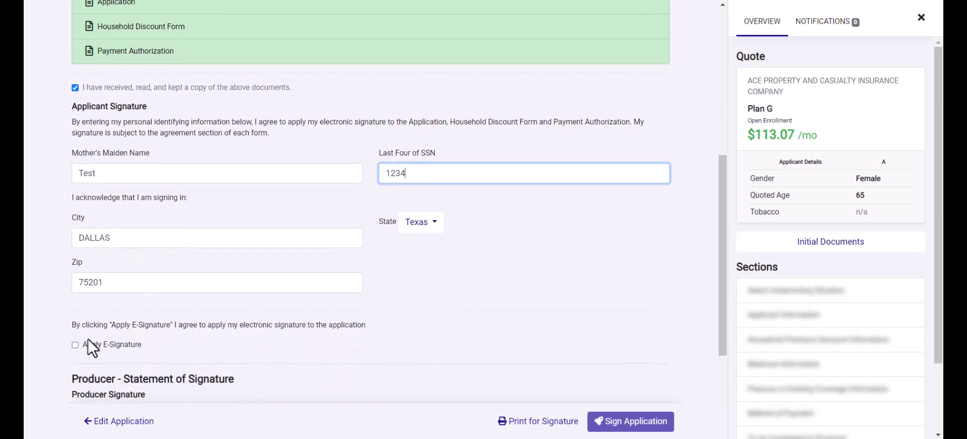
{"action": "left_click", "coordinate": [75, 345]}
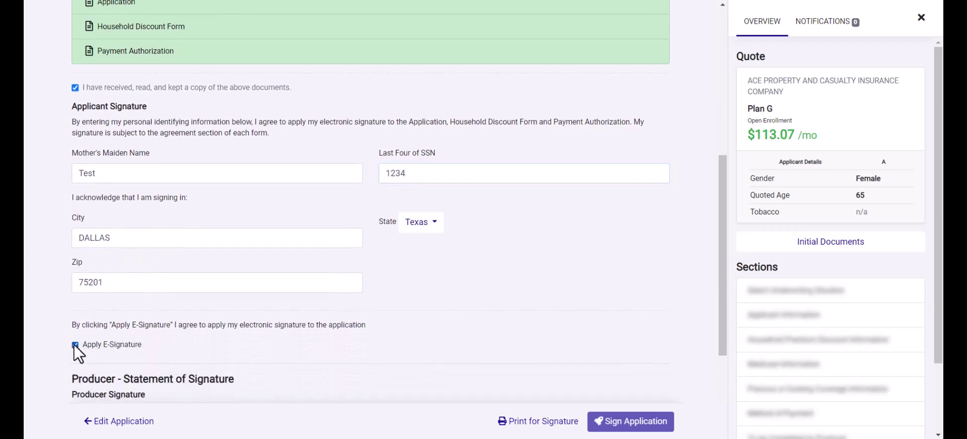
{"action": "scroll", "coordinate": [132, 353], "scroll_direction": "down", "scroll_amount": 3}
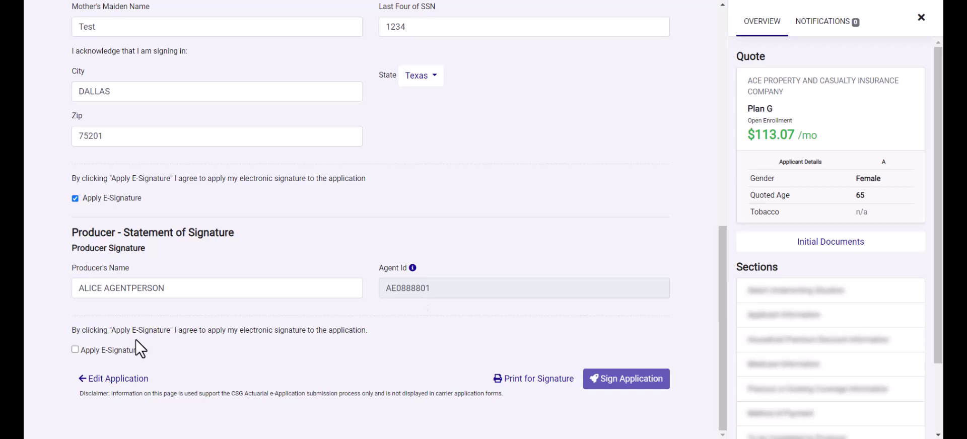
{"action": "left_click", "coordinate": [74, 350]}
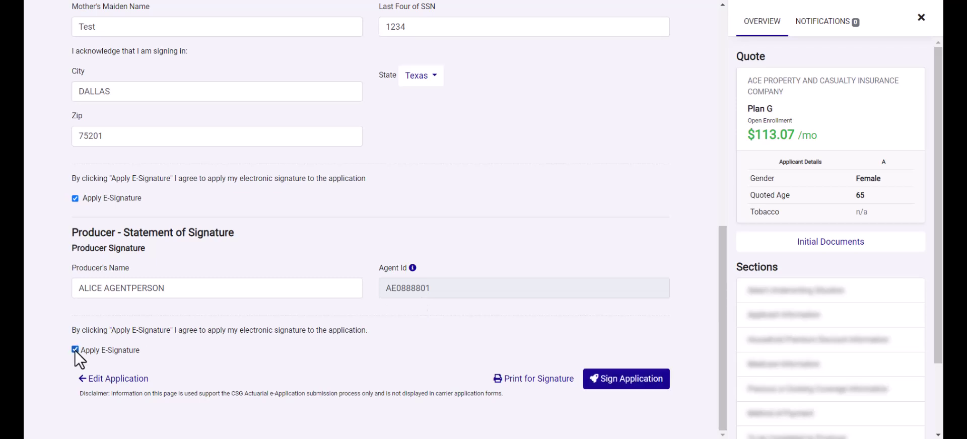
- Sign and submit the Plan G application to receive its policy number
{"action": "left_click", "coordinate": [636, 388]}
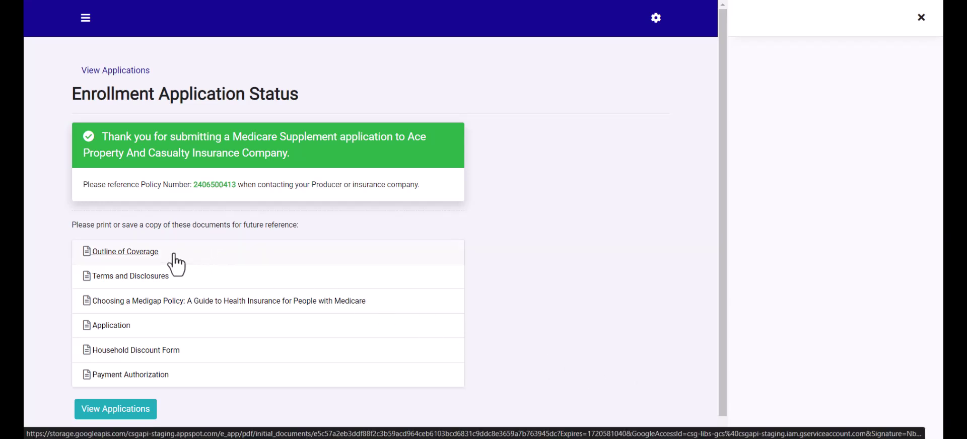
- Open the Applications list showing the Plan G application marked Submitted
{"action": "left_click", "coordinate": [133, 412]}
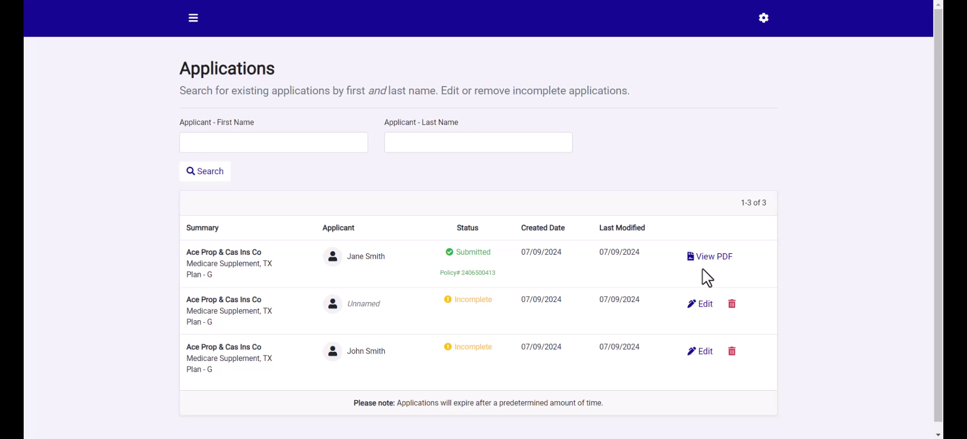
- Edit the third, incomplete Plan G application and jump to its Health Information section
{"action": "left_click", "coordinate": [710, 368]}
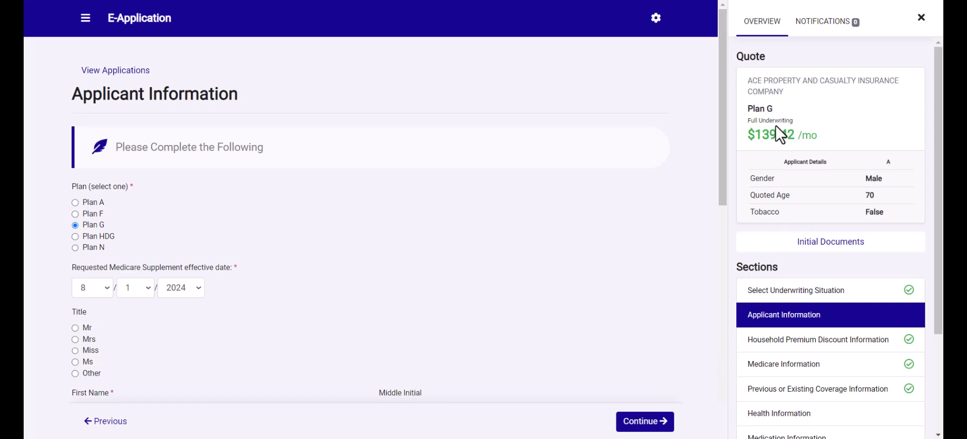
{"action": "scroll", "coordinate": [801, 268], "scroll_direction": "down", "scroll_amount": 2}
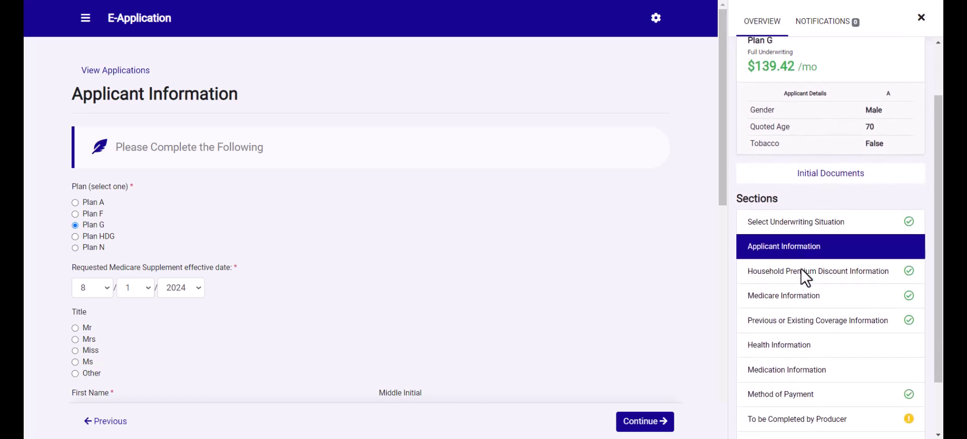
{"action": "scroll", "coordinate": [801, 268], "scroll_direction": "down", "scroll_amount": 1}
{"action": "scroll", "coordinate": [801, 268], "scroll_direction": "down", "scroll_amount": 1}
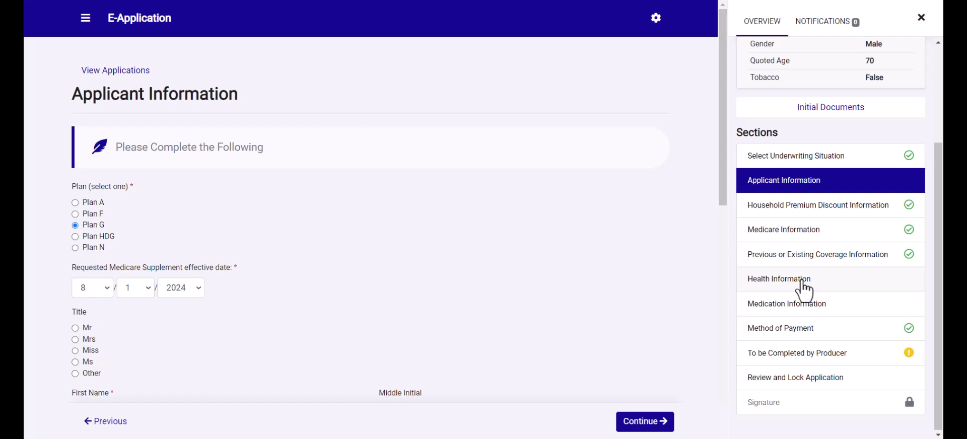
{"action": "left_click", "coordinate": [804, 289]}
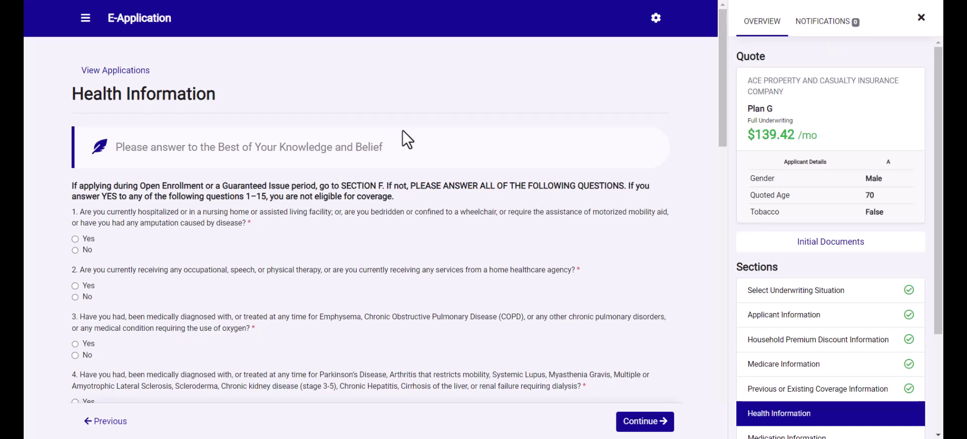
- Answer Yes to health question 1, check the resulting coverage warning, and return to Health Information
{"action": "left_click", "coordinate": [75, 238]}
{"action": "left_click", "coordinate": [652, 422]}
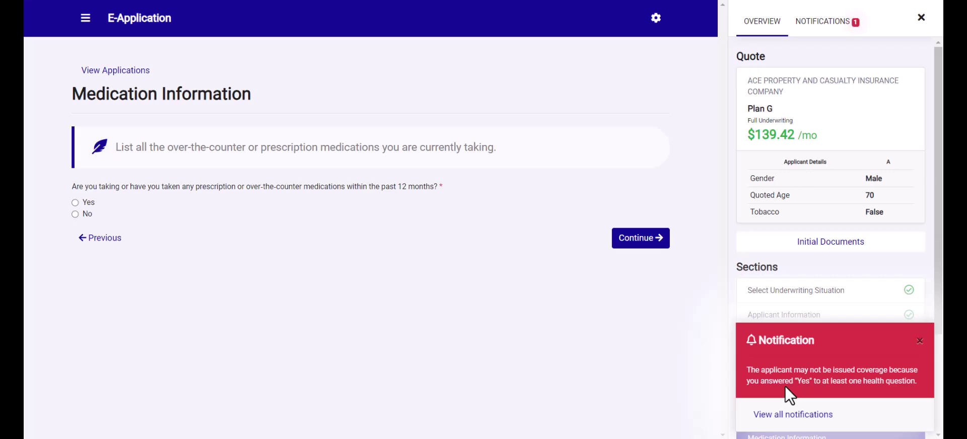
{"action": "left_click", "coordinate": [921, 341]}
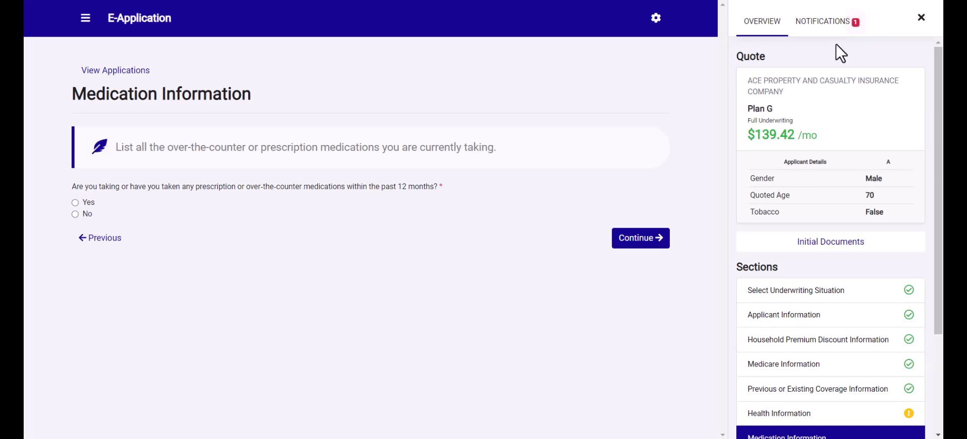
{"action": "left_click", "coordinate": [830, 24]}
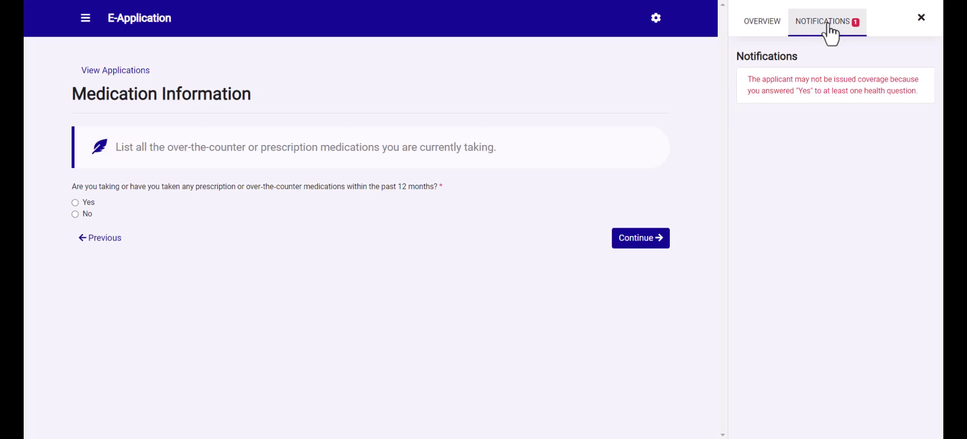
{"action": "left_click", "coordinate": [772, 33]}
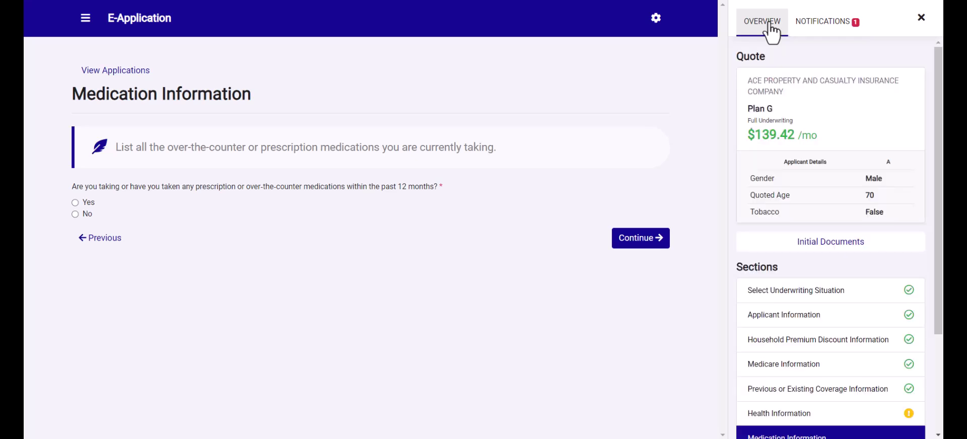
{"action": "left_click", "coordinate": [811, 421]}
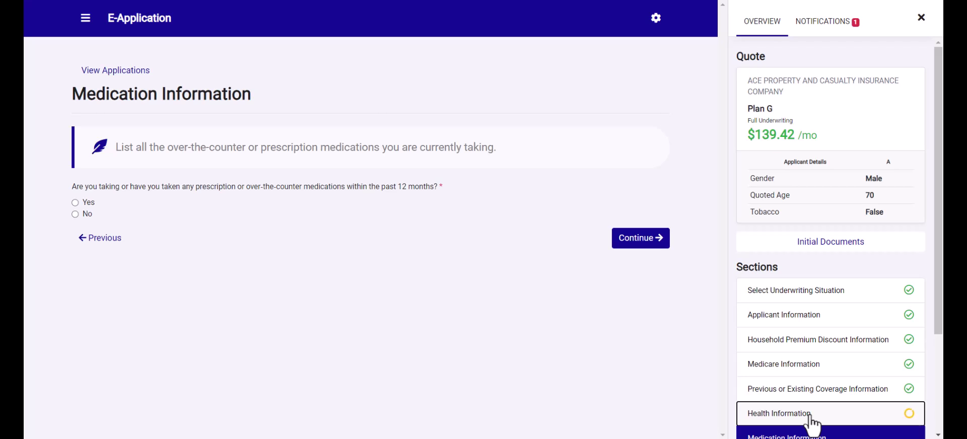
- Answer No to health questions 1–4 and continue to Medication Information
{"action": "left_click", "coordinate": [76, 250]}
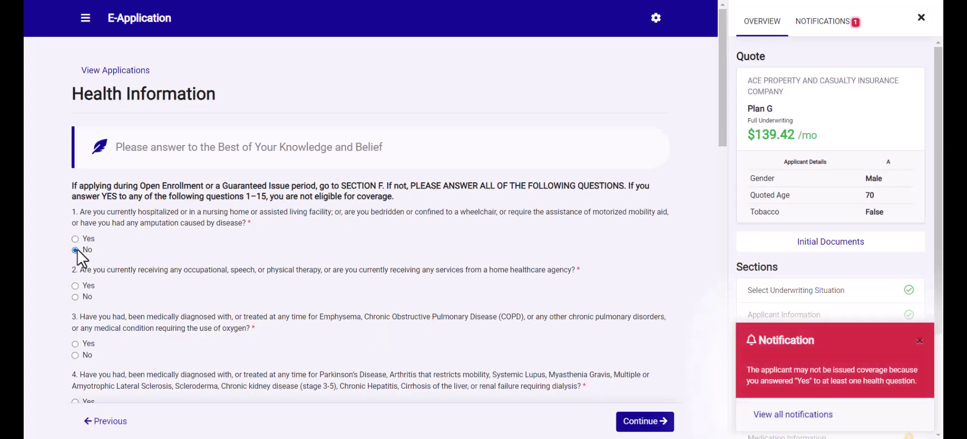
{"action": "left_click", "coordinate": [76, 297]}
{"action": "scroll", "coordinate": [140, 326], "scroll_direction": "down", "scroll_amount": 2}
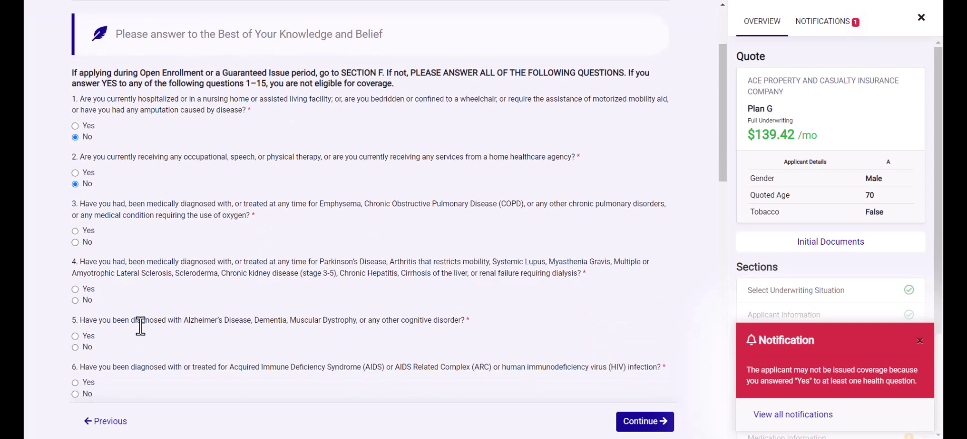
{"action": "left_click", "coordinate": [75, 242]}
{"action": "left_click", "coordinate": [76, 300]}
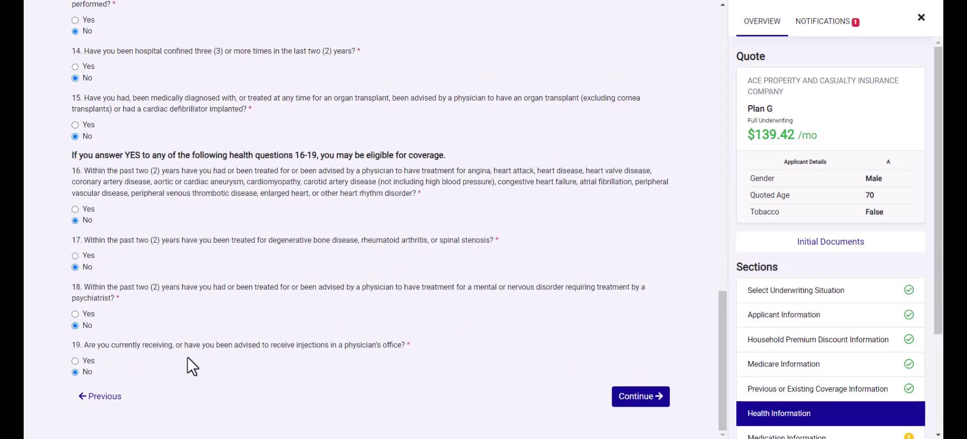
{"action": "left_click", "coordinate": [638, 398]}
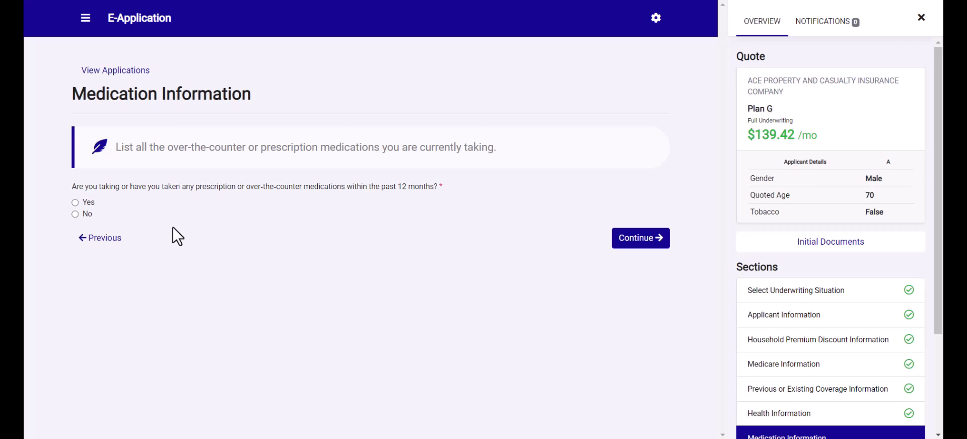
- Mark recent medications as yes and select Atorvastatin Calcium 80 MG in TABS dosage form
{"action": "left_click", "coordinate": [75, 202]}
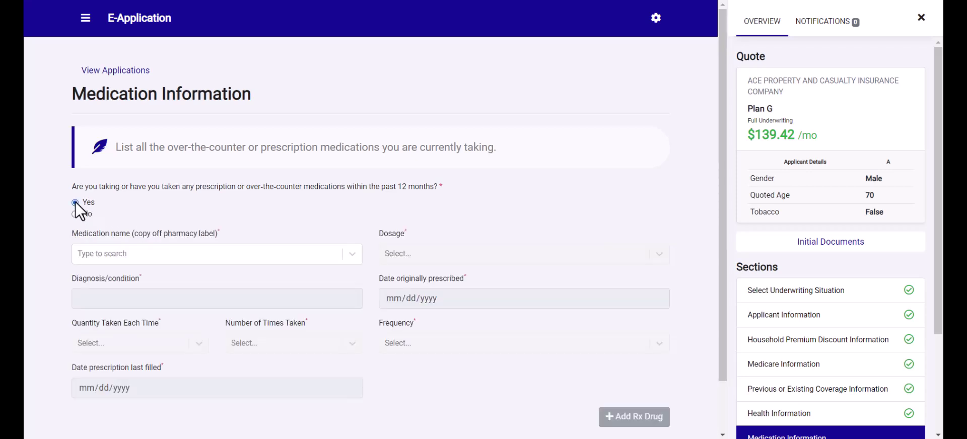
{"action": "left_click", "coordinate": [89, 255]}
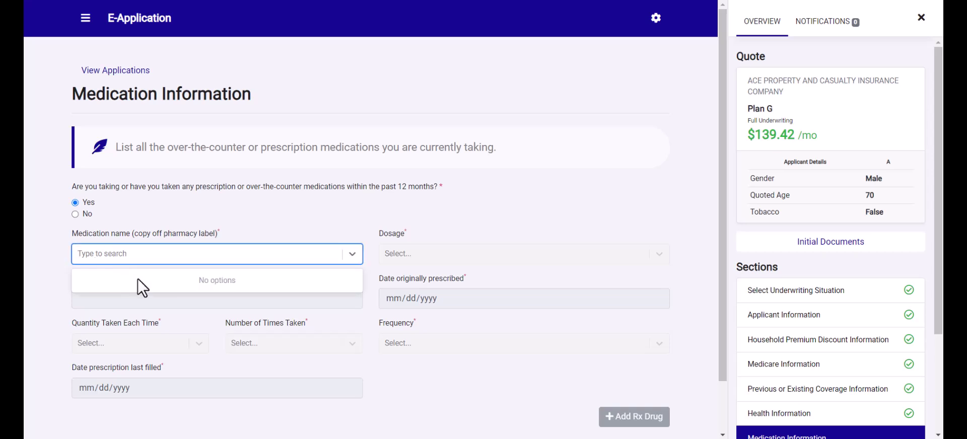
{"action": "type", "text": "atorvastatin"}
{"action": "left_click", "coordinate": [140, 281]}
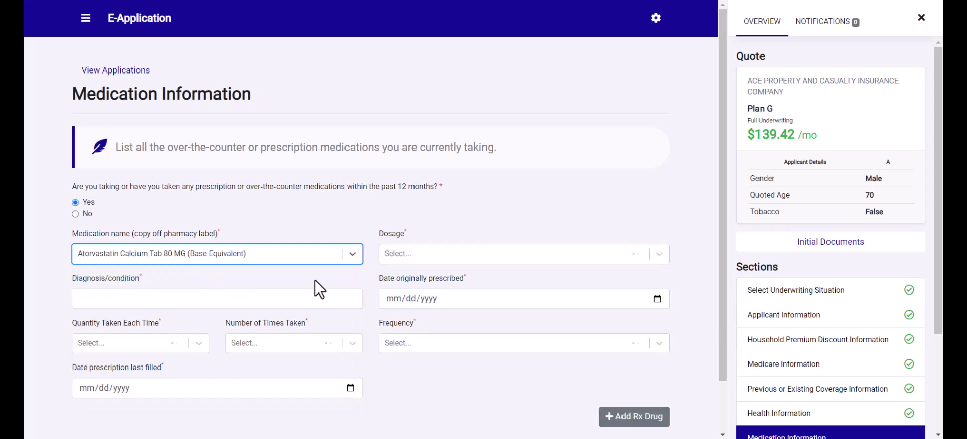
{"action": "left_click", "coordinate": [411, 254]}
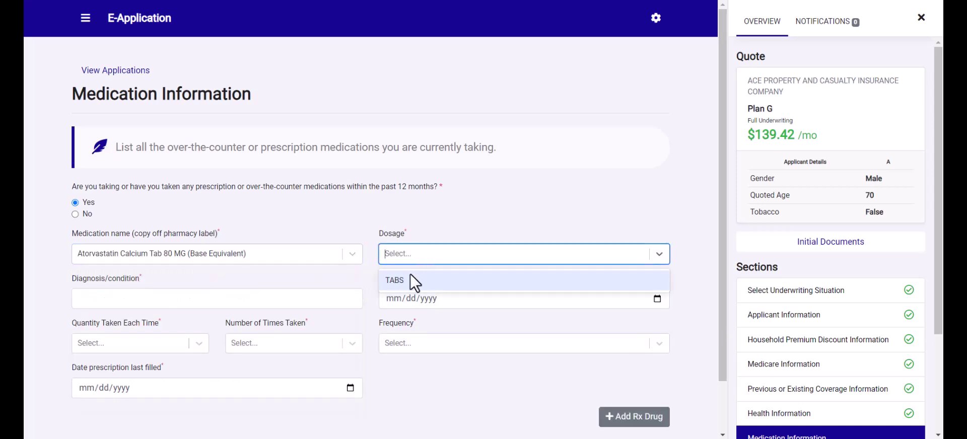
{"action": "left_click", "coordinate": [411, 278]}
- Enter condition high cholesterol, prescribed 07/01/2024, taken 1 at a time, 2 times Daily
{"action": "left_click", "coordinate": [254, 302]}
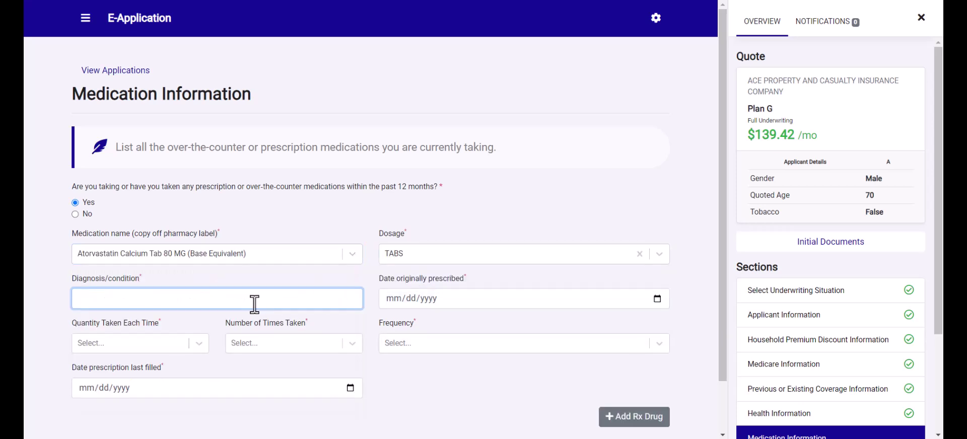
{"action": "type", "text": "high cholesterol"}
{"action": "left_click", "coordinate": [388, 300]}
{"action": "type", "text": "070120"}
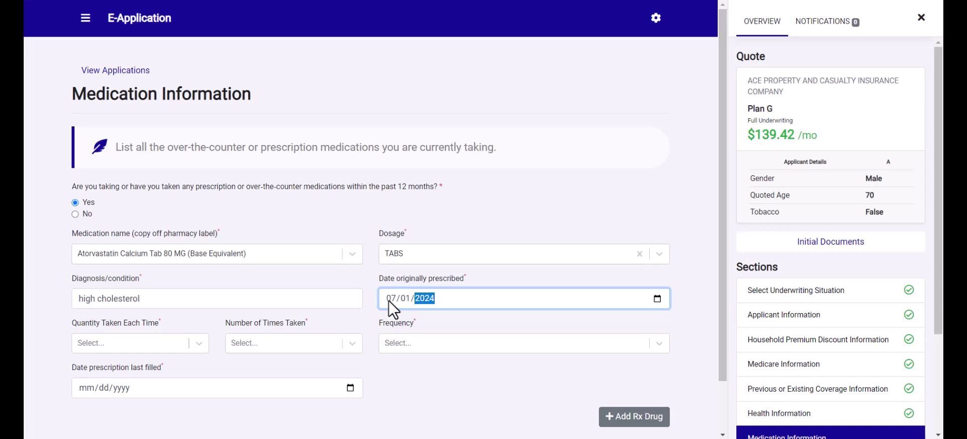
{"action": "left_click", "coordinate": [191, 346]}
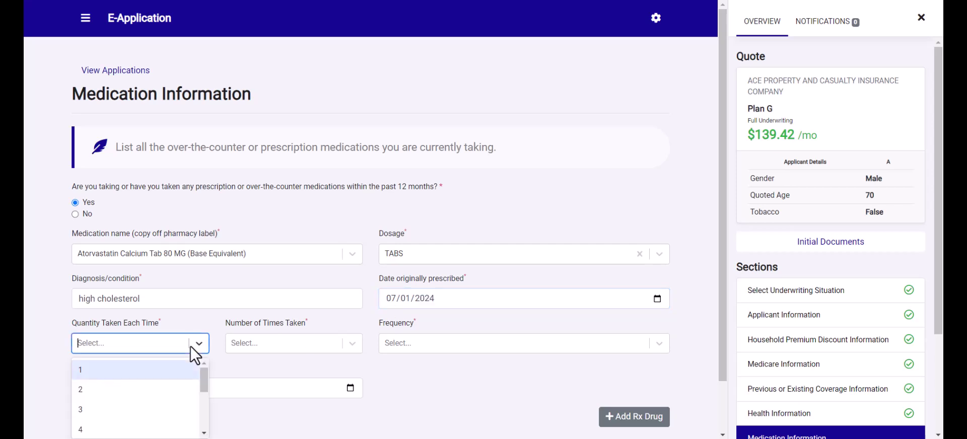
{"action": "left_click", "coordinate": [161, 375]}
{"action": "left_click", "coordinate": [257, 341]}
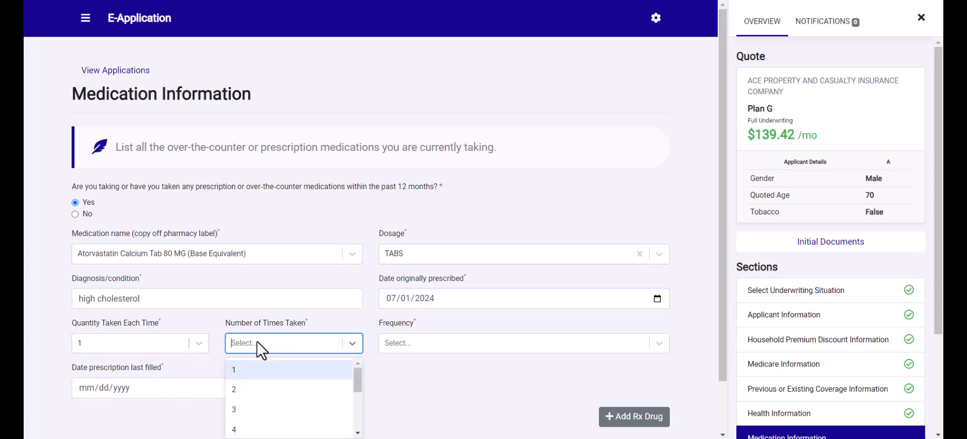
{"action": "left_click", "coordinate": [246, 394]}
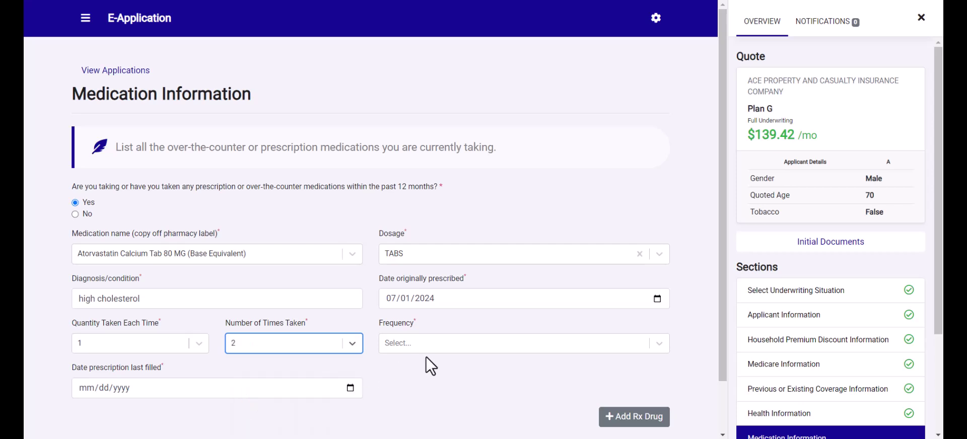
{"action": "left_click", "coordinate": [428, 341]}
{"action": "left_click", "coordinate": [424, 369]}
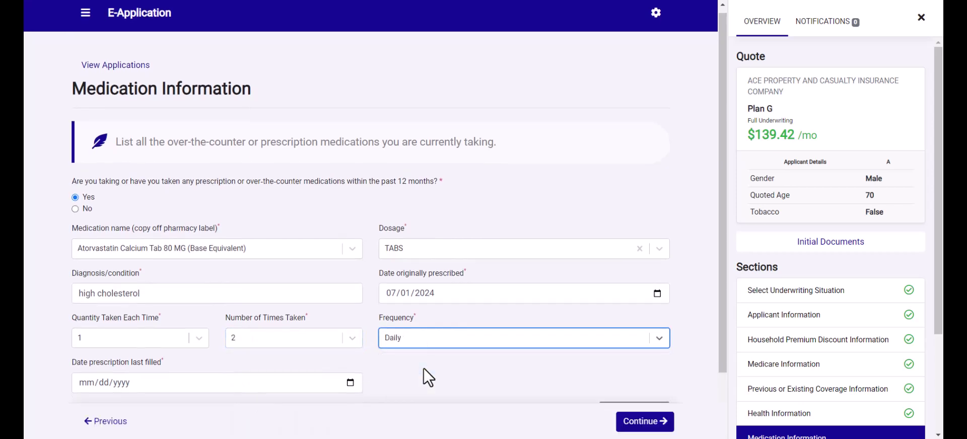
- Enter 07/01/2024 as the date the prescription was last filled
{"action": "scroll", "coordinate": [419, 368], "scroll_direction": "down", "scroll_amount": 1}
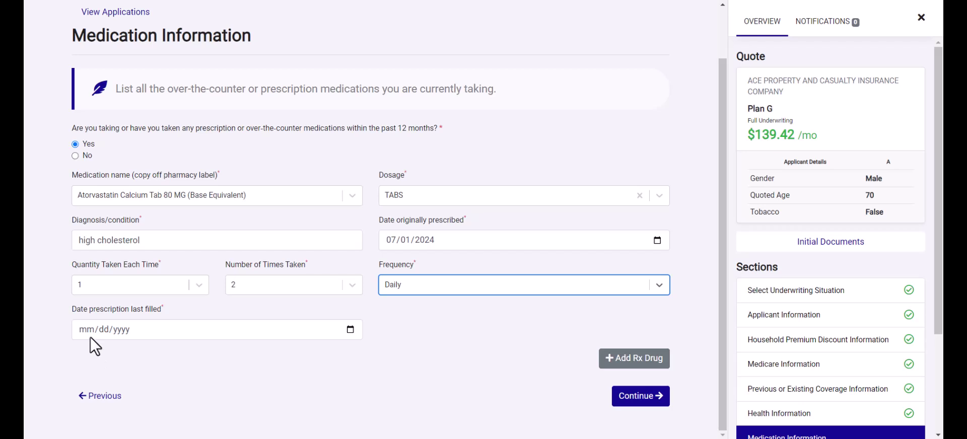
{"action": "left_click", "coordinate": [86, 328]}
{"action": "type", "text": "07/01/"}
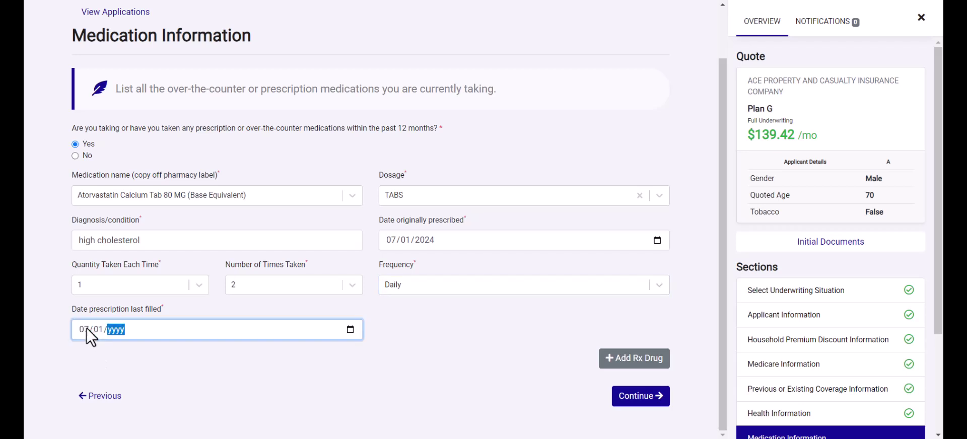
{"action": "type", "text": "2024"}
{"action": "left_click", "coordinate": [167, 370]}
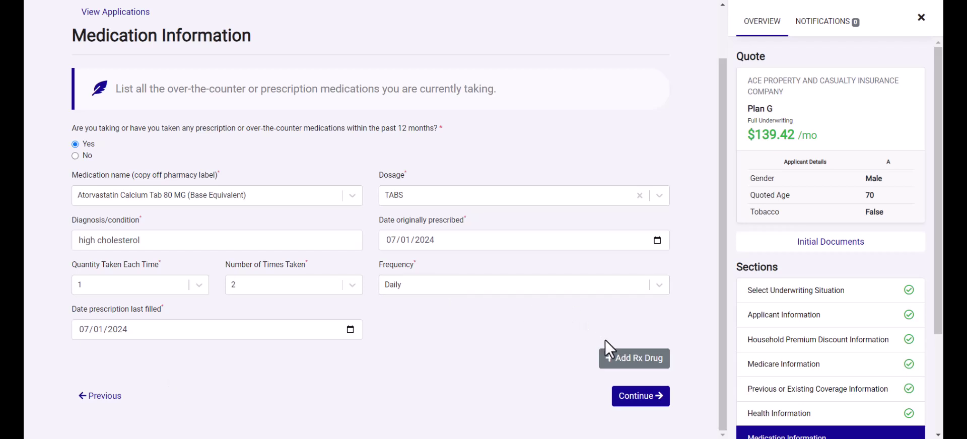
- Add the Atorvastatin prescription to the medication list and go to Previous or Existing Coverage Information
{"action": "left_click", "coordinate": [627, 360]}
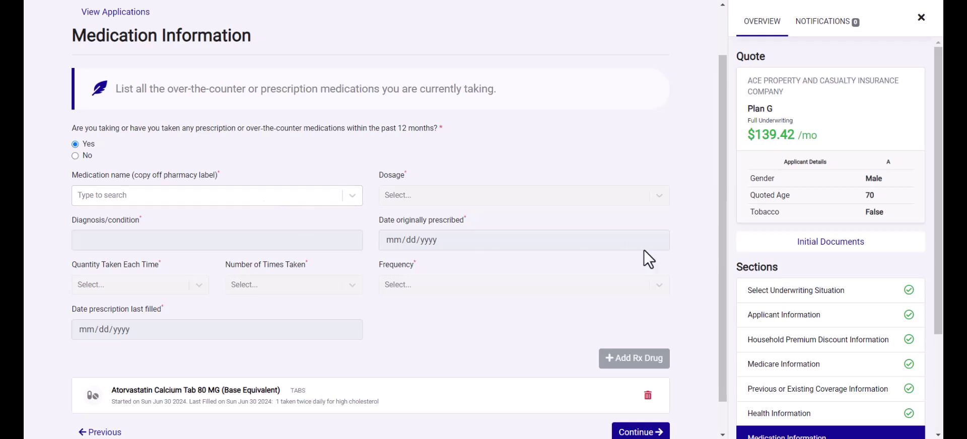
{"action": "scroll", "coordinate": [644, 250], "scroll_direction": "down", "scroll_amount": 2}
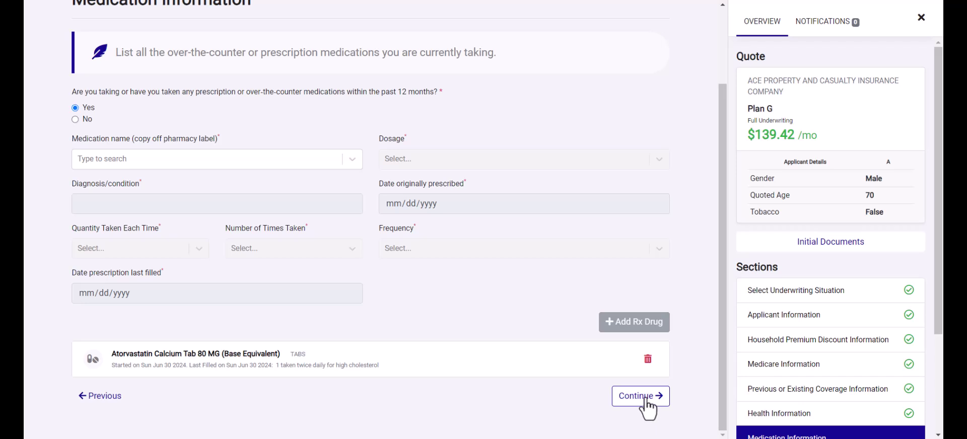
{"action": "left_click", "coordinate": [754, 394]}
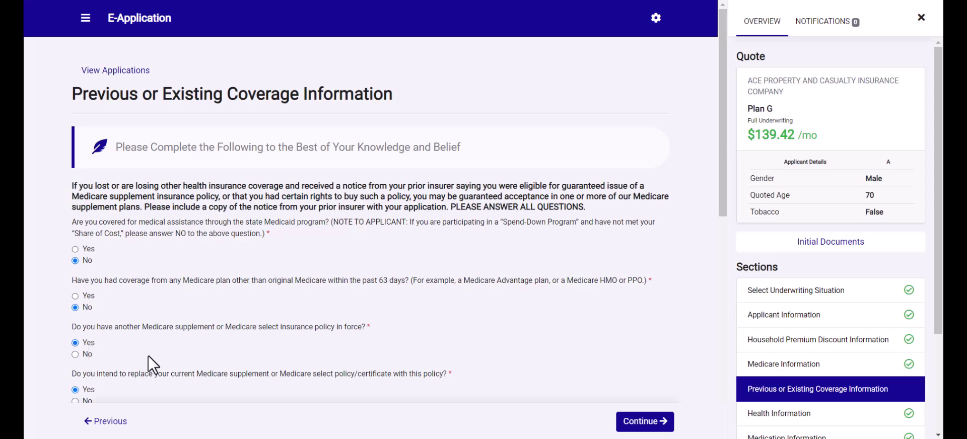
- Scroll through the coverage page reviewing the Anthem Plan G replacement details and lower-premium reason
{"action": "scroll", "coordinate": [148, 355], "scroll_direction": "down", "scroll_amount": 2}
{"action": "scroll", "coordinate": [131, 312], "scroll_direction": "down", "scroll_amount": 1}
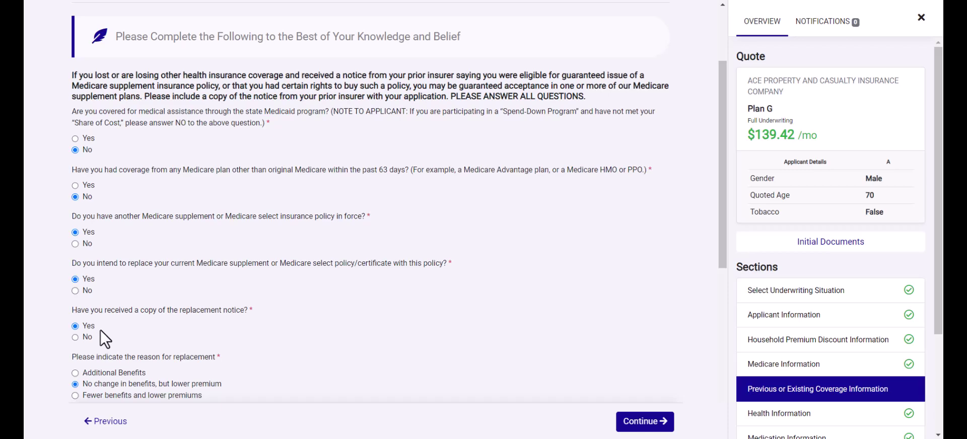
{"action": "scroll", "coordinate": [100, 330], "scroll_direction": "down", "scroll_amount": 1}
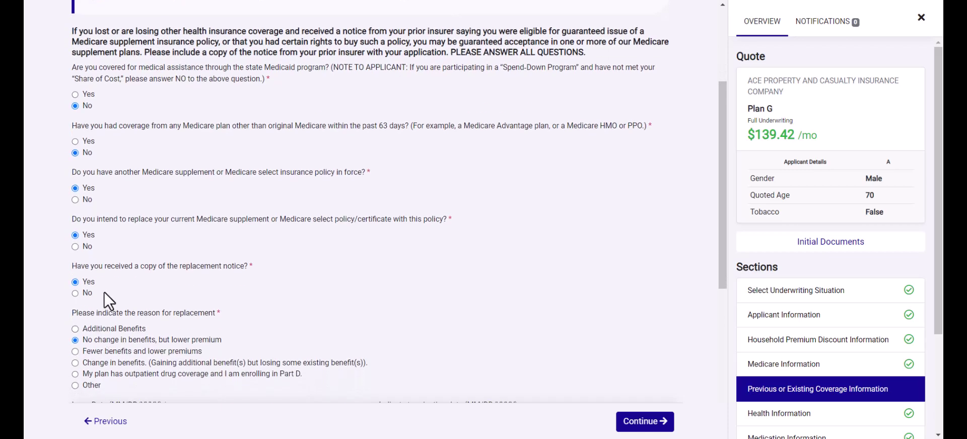
{"action": "scroll", "coordinate": [104, 291], "scroll_direction": "down", "scroll_amount": 2}
{"action": "scroll", "coordinate": [104, 291], "scroll_direction": "down", "scroll_amount": 1}
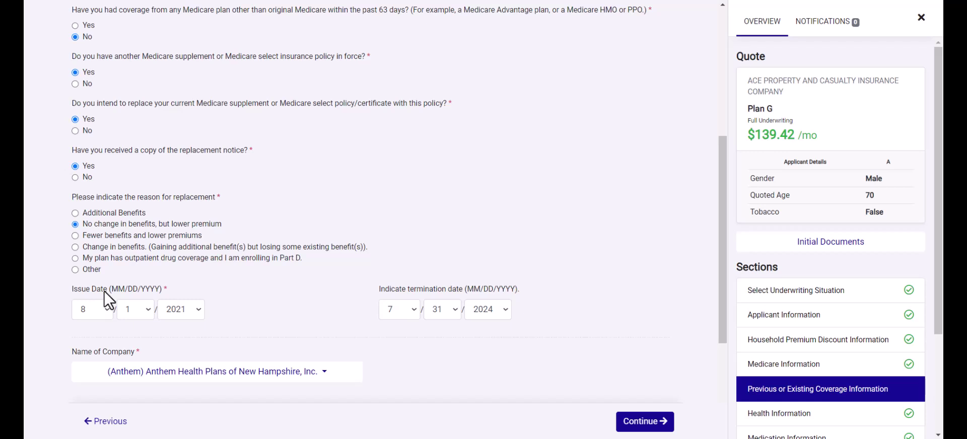
{"action": "scroll", "coordinate": [231, 294], "scroll_direction": "down", "scroll_amount": 2}
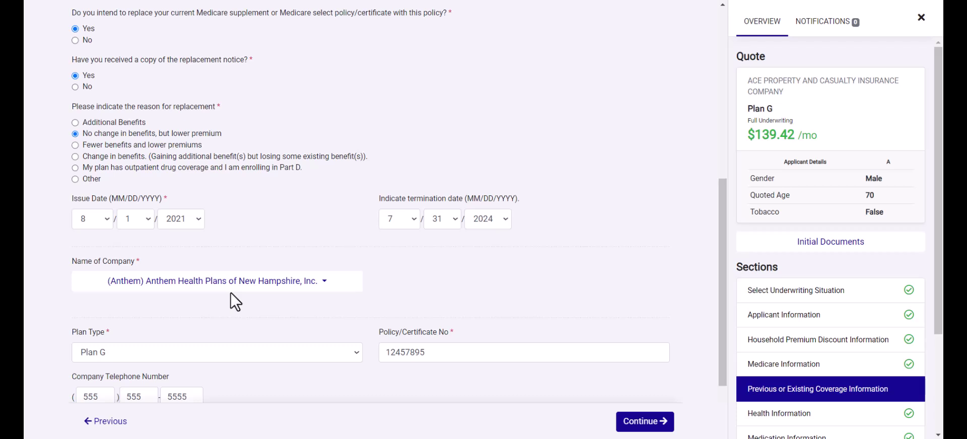
{"action": "scroll", "coordinate": [231, 292], "scroll_direction": "down", "scroll_amount": 2}
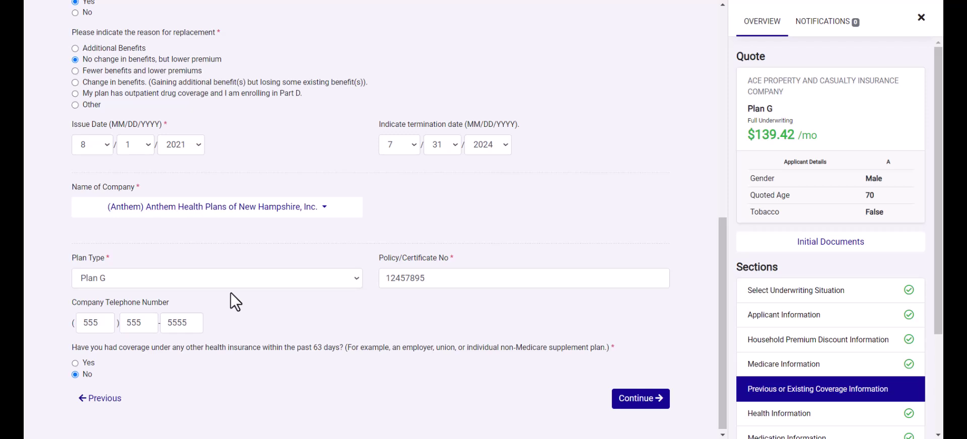
{"action": "scroll", "coordinate": [885, 262], "scroll_direction": "down", "scroll_amount": 3}
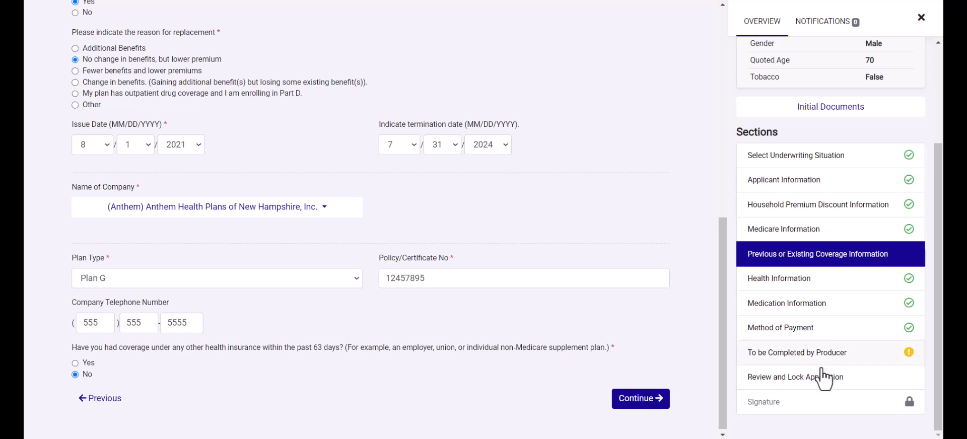
- Verify the completed Plan G application from the producer section and lock it for e-signing
{"action": "left_click", "coordinate": [809, 357]}
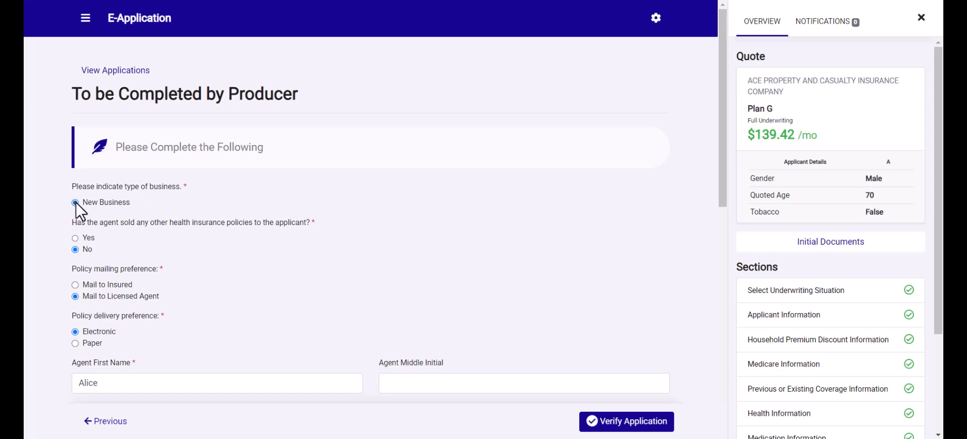
{"action": "scroll", "coordinate": [440, 291], "scroll_direction": "down", "scroll_amount": 9}
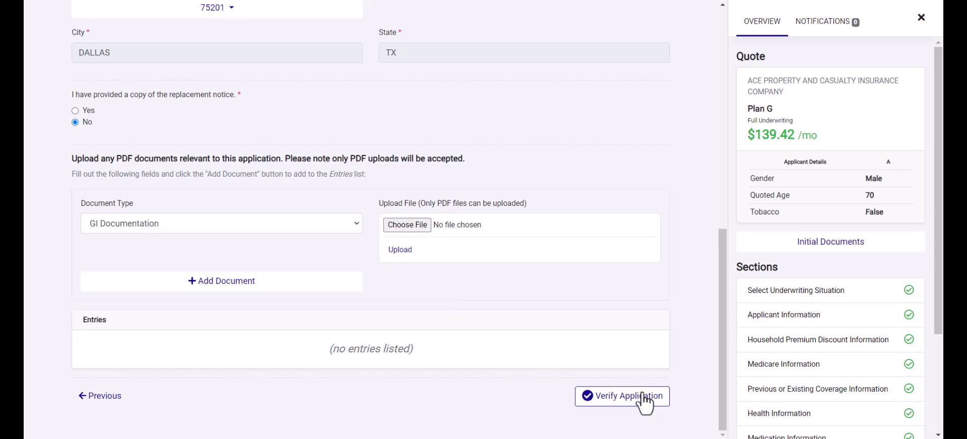
{"action": "left_click", "coordinate": [642, 398]}
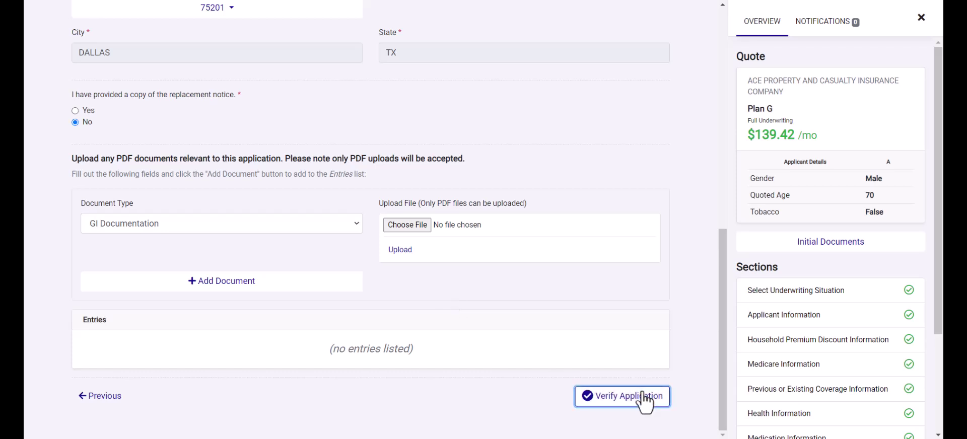
{"action": "scroll", "coordinate": [699, 332], "scroll_direction": "down", "scroll_amount": 3}
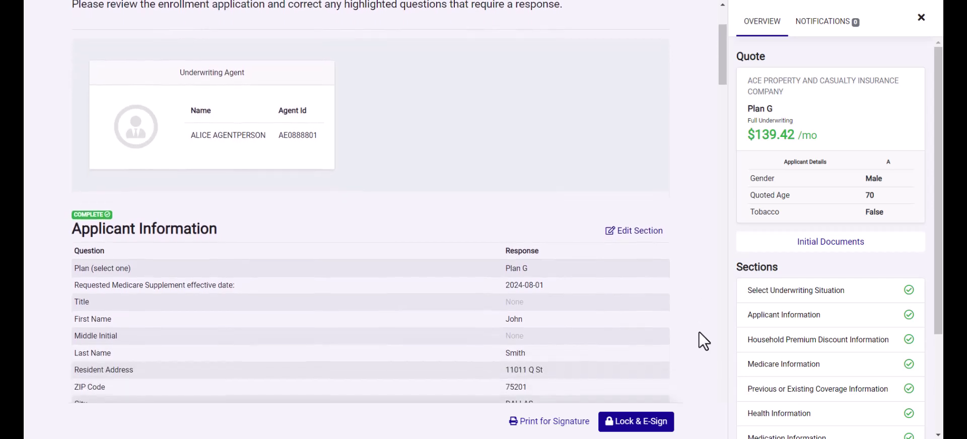
{"action": "scroll", "coordinate": [699, 332], "scroll_direction": "down", "scroll_amount": 5}
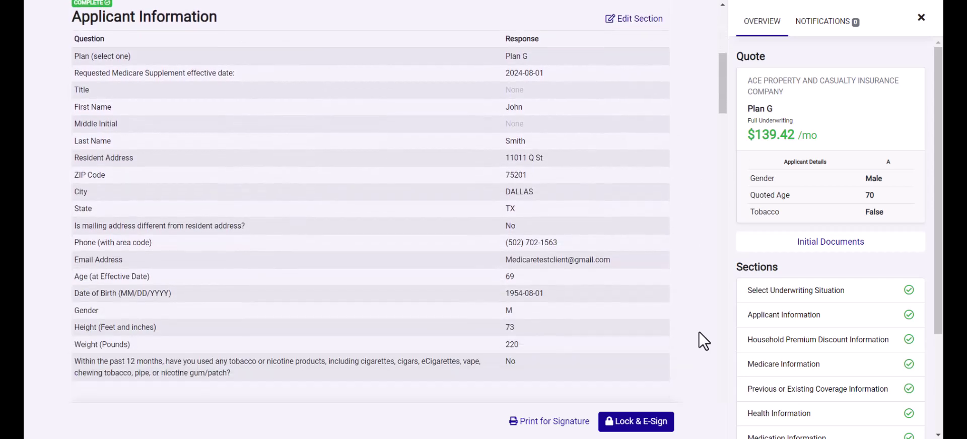
{"action": "left_click", "coordinate": [645, 428]}
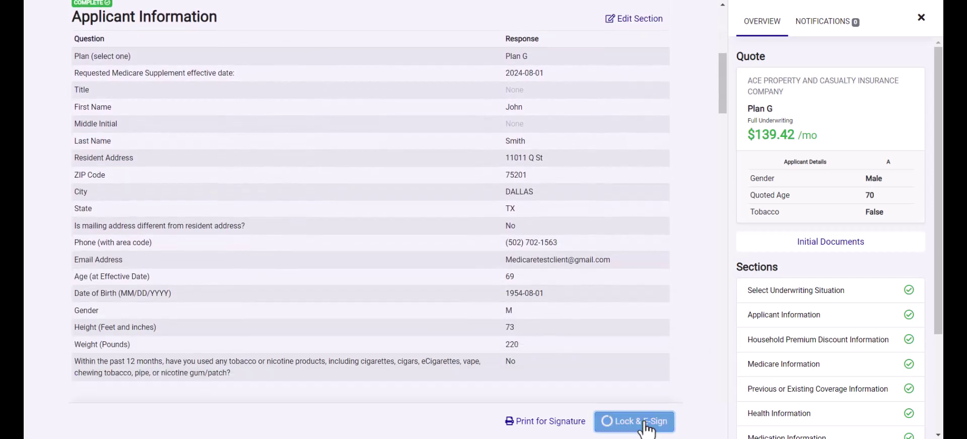
- Accept the electronic signature consent and continue to signing
{"action": "scroll", "coordinate": [724, 227], "scroll_direction": "down", "scroll_amount": 5}
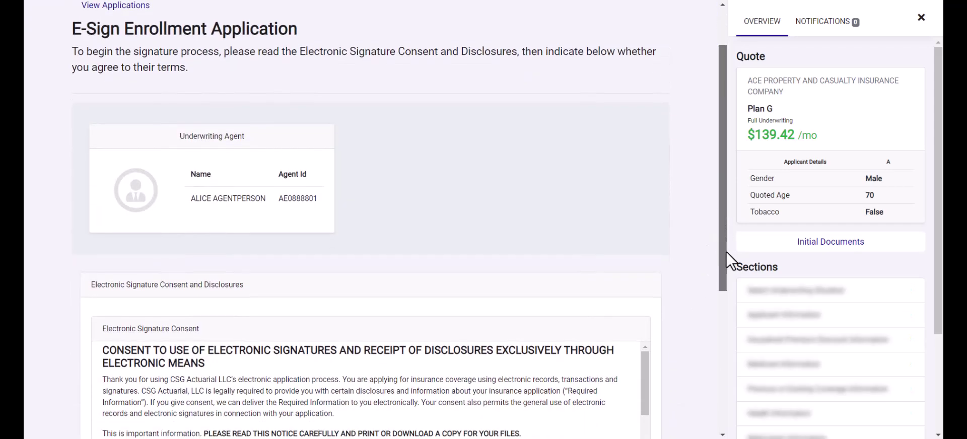
{"action": "scroll", "coordinate": [737, 325], "scroll_direction": "down", "scroll_amount": 2}
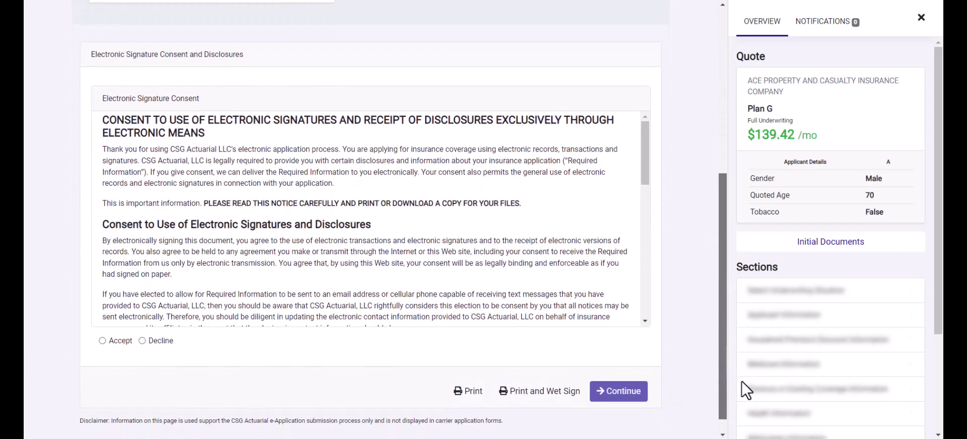
{"action": "left_click", "coordinate": [103, 330]}
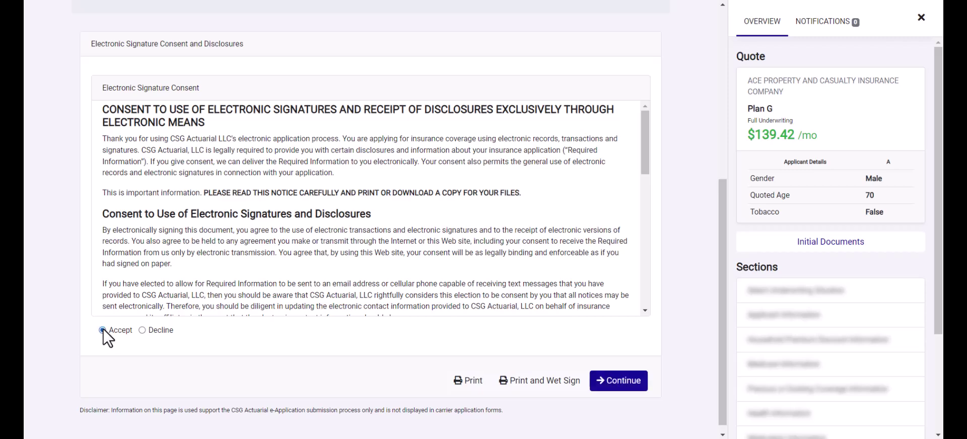
{"action": "left_click", "coordinate": [640, 388]}
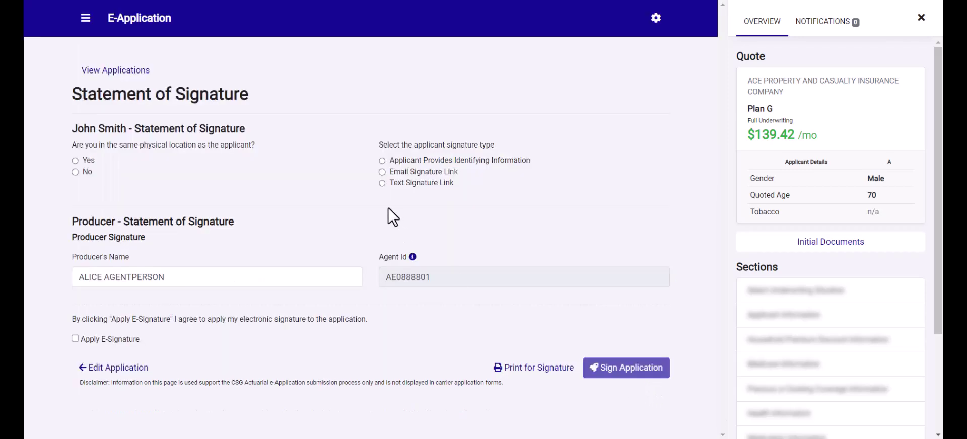
- Mark applicant not present, choose Email Signature Link, apply producer e-signature and send
{"action": "left_click", "coordinate": [75, 171]}
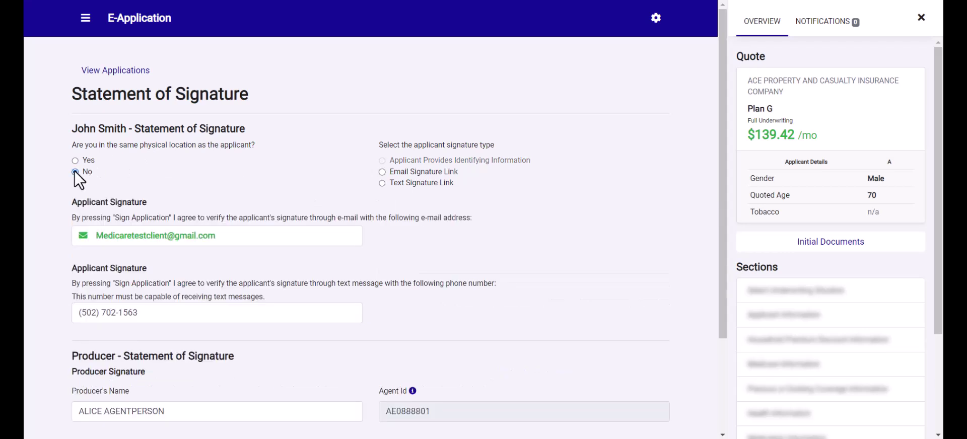
{"action": "left_click", "coordinate": [382, 172]}
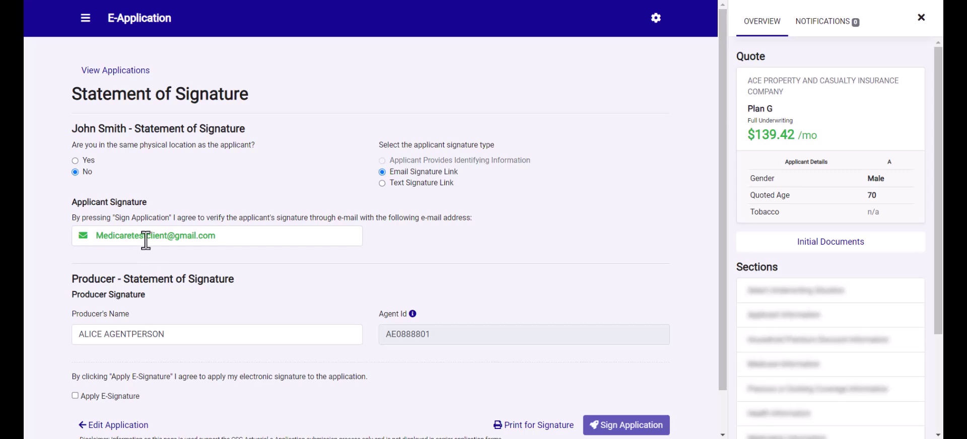
{"action": "scroll", "coordinate": [145, 241], "scroll_direction": "down", "scroll_amount": 1}
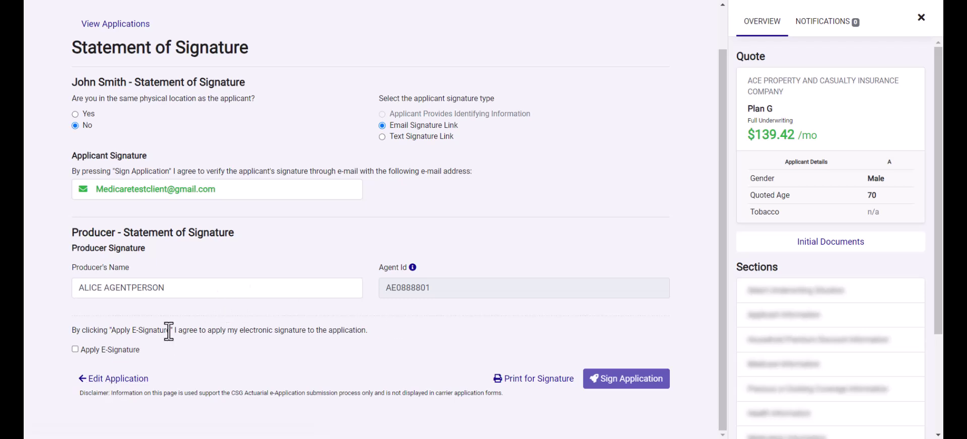
{"action": "left_click", "coordinate": [76, 350]}
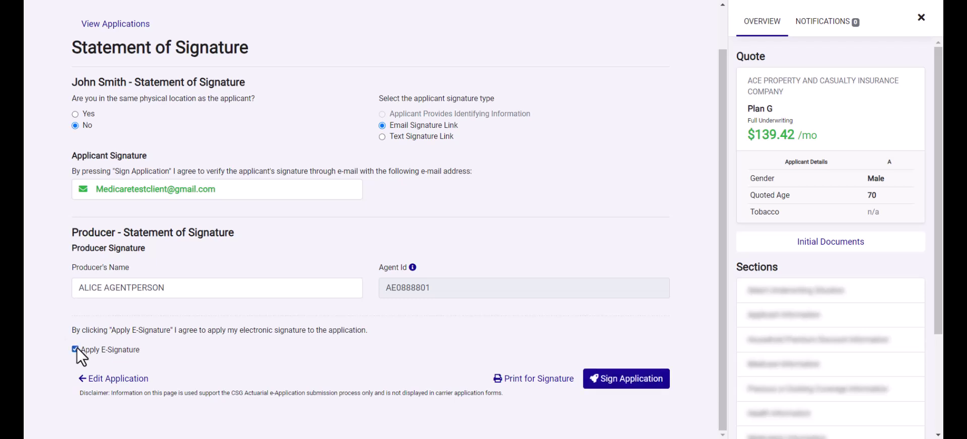
{"action": "left_click", "coordinate": [661, 383]}
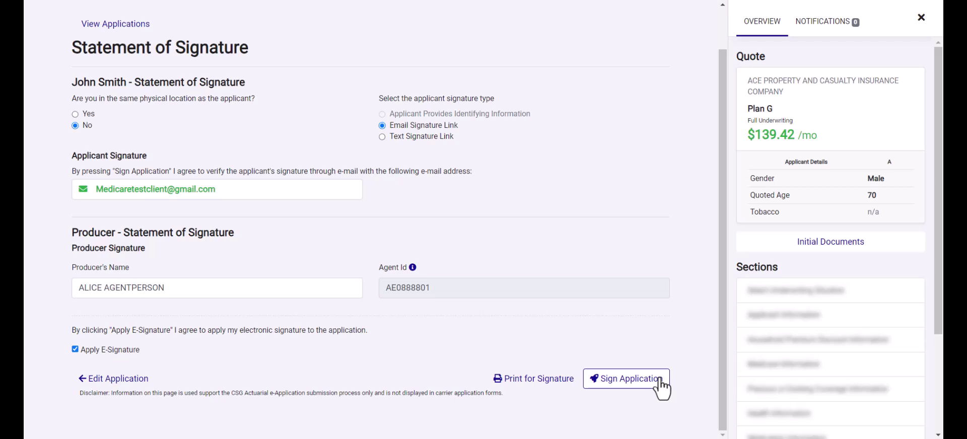
{"action": "left_click", "coordinate": [660, 384]}
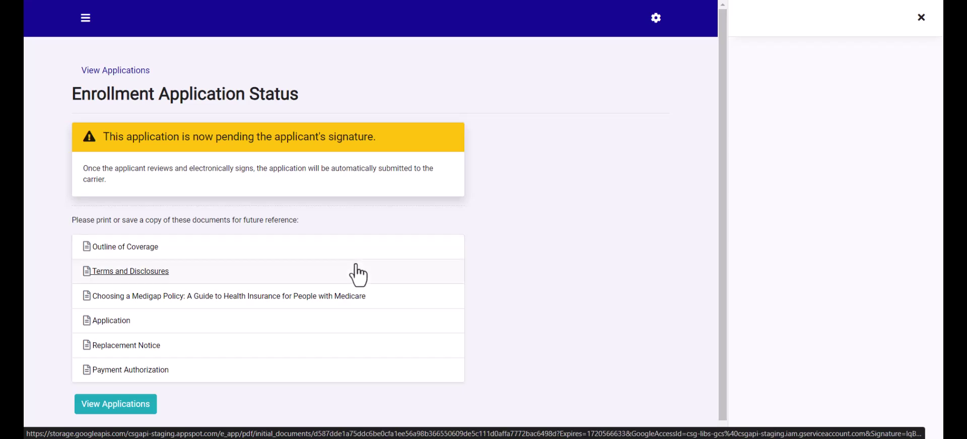
- Open the ACE e-application verification email in Gmail and select its signature verification code
{"action": "left_click", "coordinate": [135, 407]}
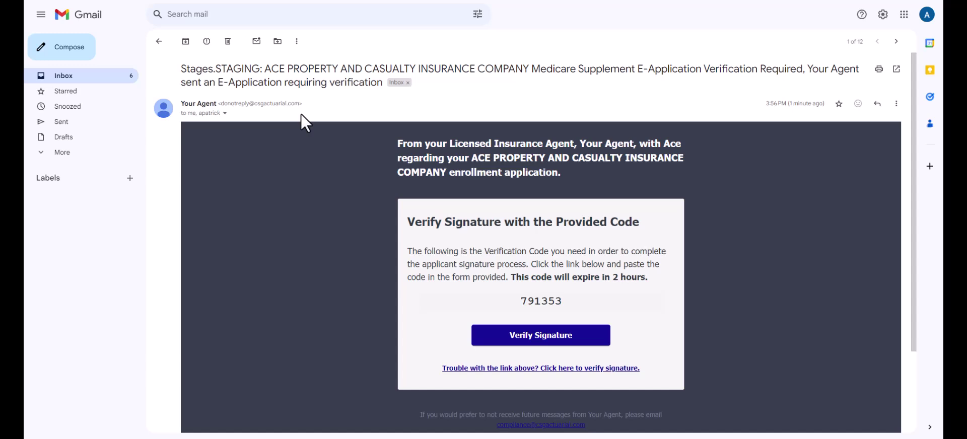
{"action": "left_click", "coordinate": [225, 114]}
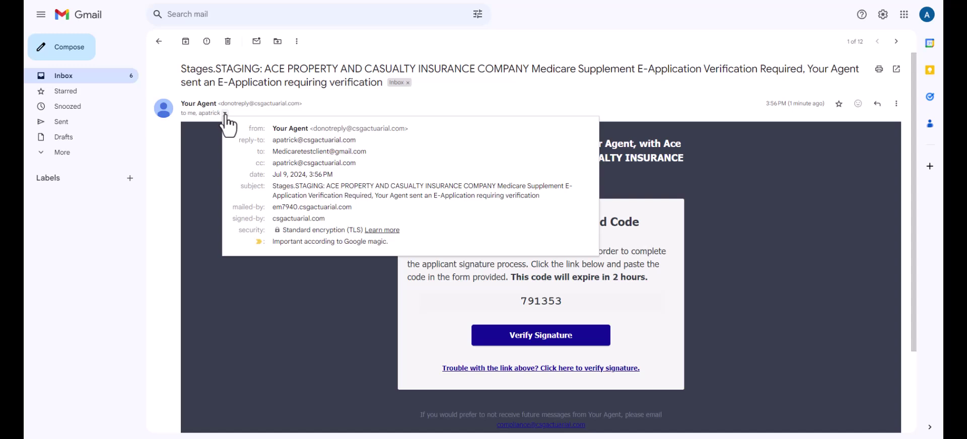
{"action": "left_click", "coordinate": [225, 114]}
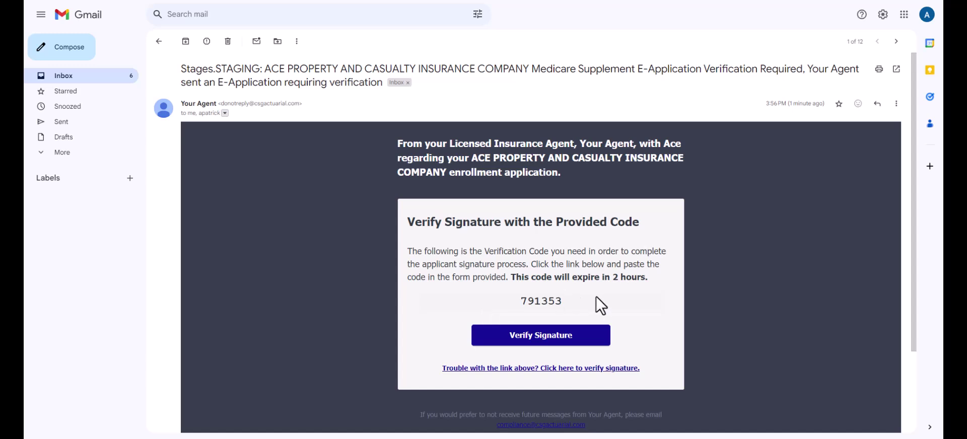
{"action": "double_click", "coordinate": [557, 300]}
{"action": "key", "text": "ctrl+c"}
- Paste the emailed verification code to verify the signature and agree to the e-sign consent terms
{"action": "left_click", "coordinate": [537, 339]}
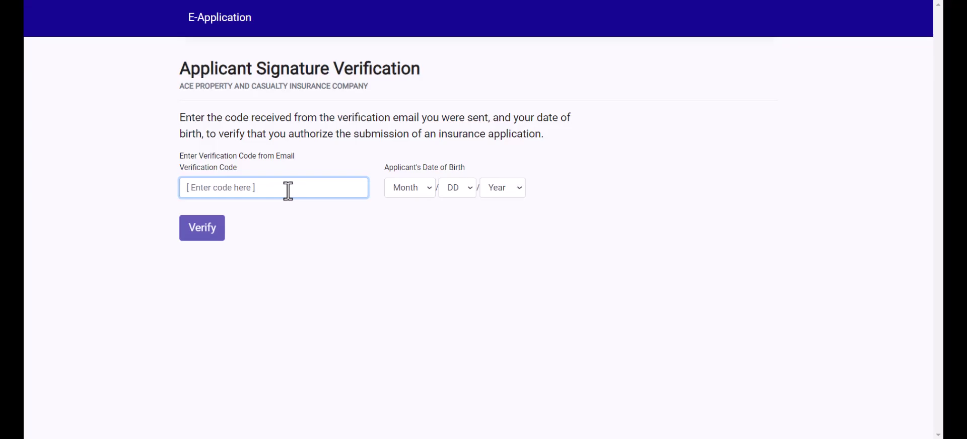
{"action": "key", "text": "ctrl+v"}
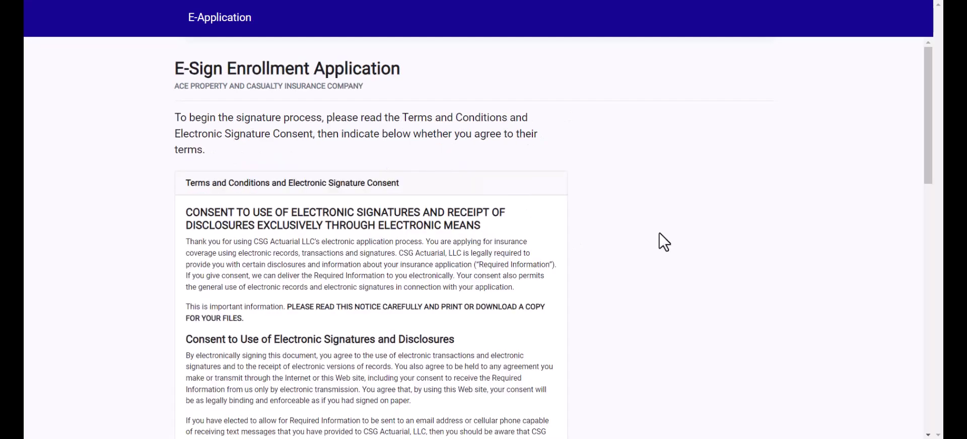
{"action": "scroll", "coordinate": [660, 233], "scroll_direction": "down", "scroll_amount": 6}
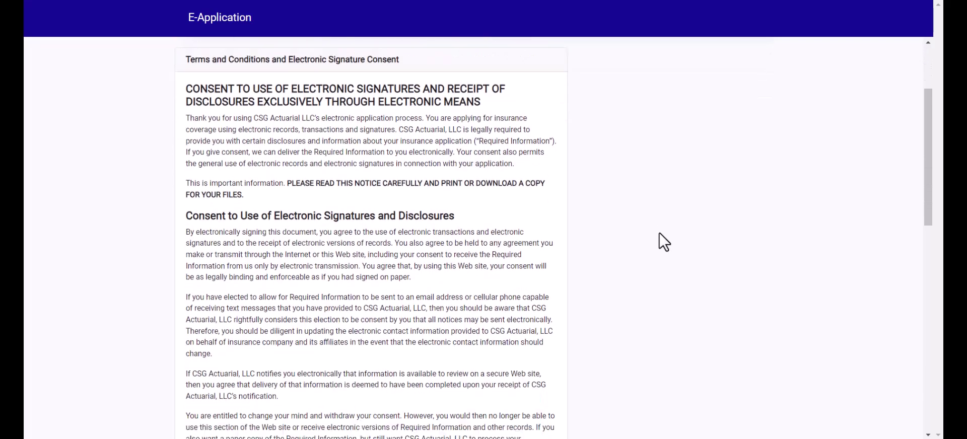
{"action": "scroll", "coordinate": [660, 232], "scroll_direction": "down", "scroll_amount": 10}
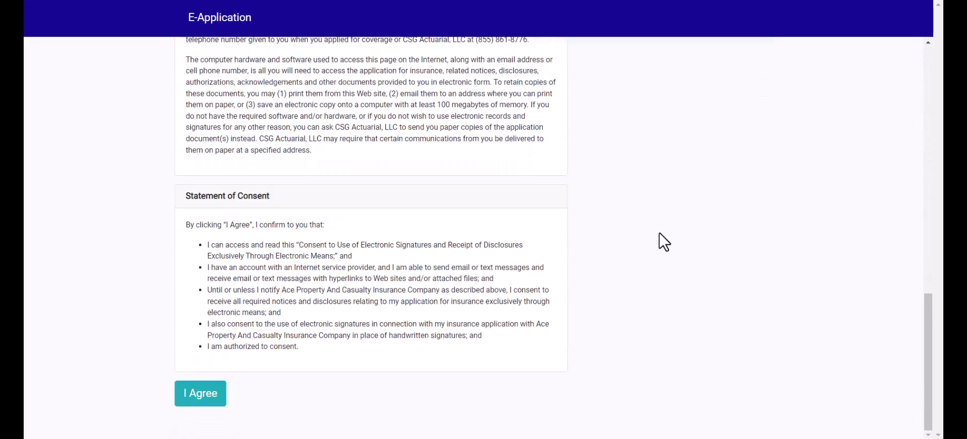
{"action": "left_click", "coordinate": [206, 401]}
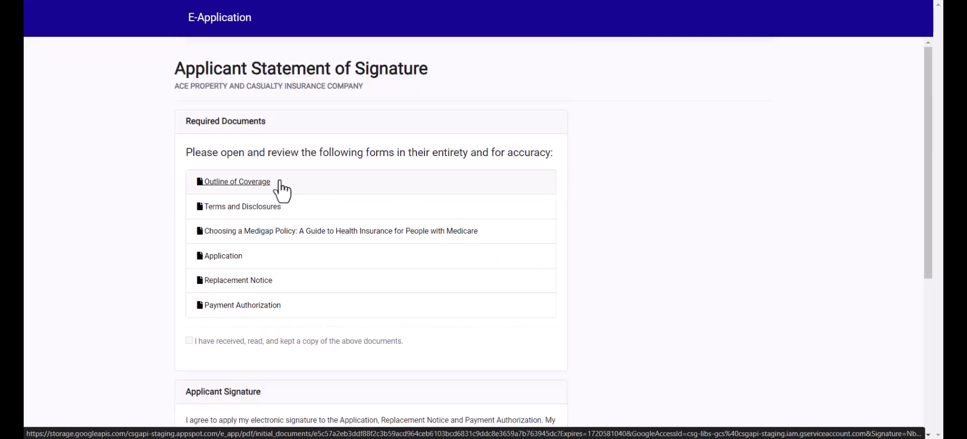
- Open and review the Outline of Coverage and Terms and Disclosures documents
{"action": "left_click", "coordinate": [255, 184]}
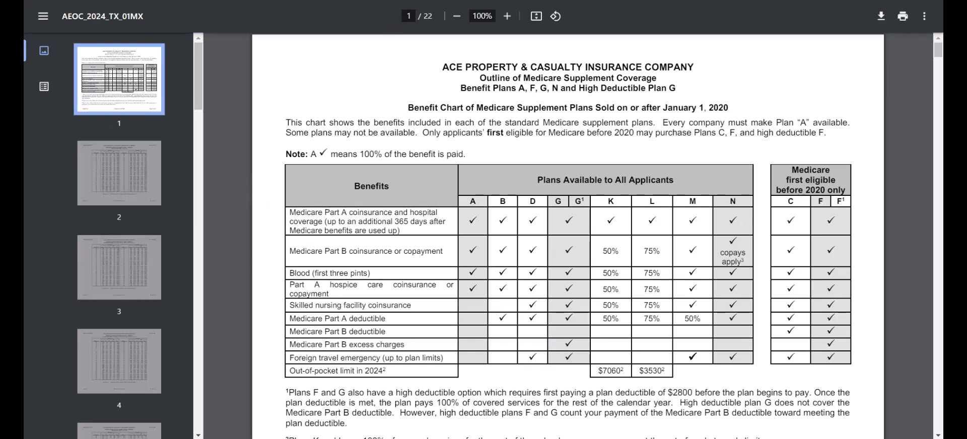
{"action": "key", "text": "ctrl+w"}
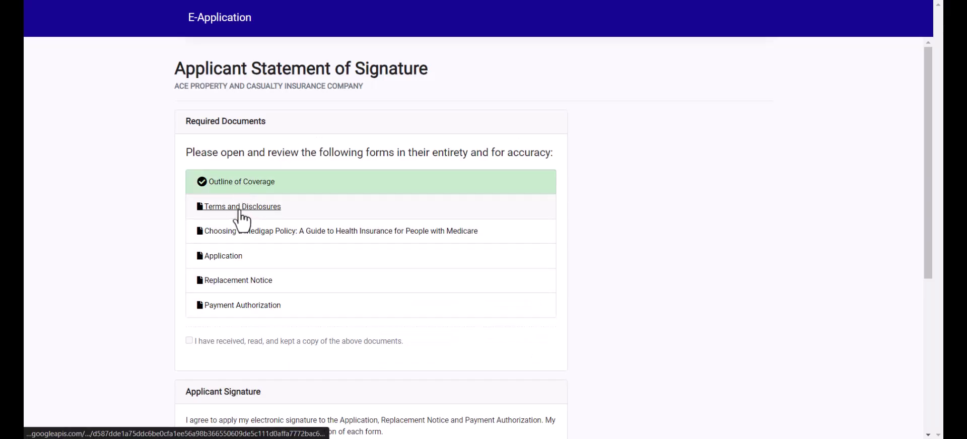
{"action": "left_click", "coordinate": [240, 210]}
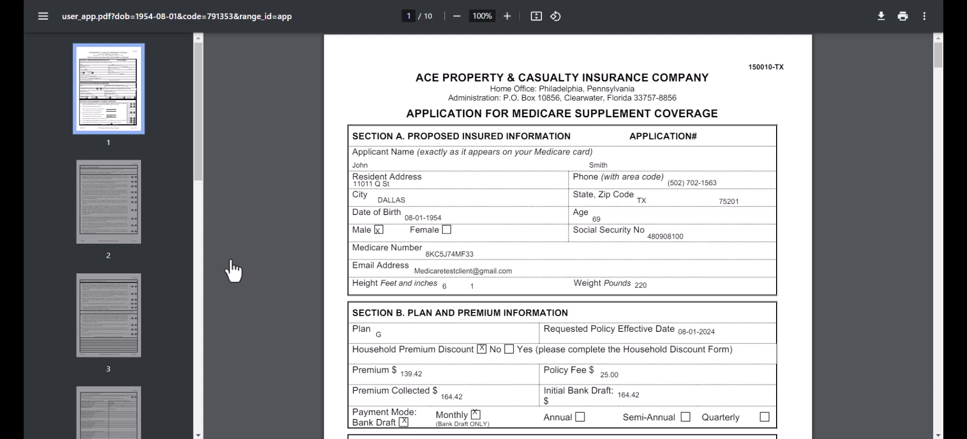
{"action": "key", "text": "ctrl+w"}
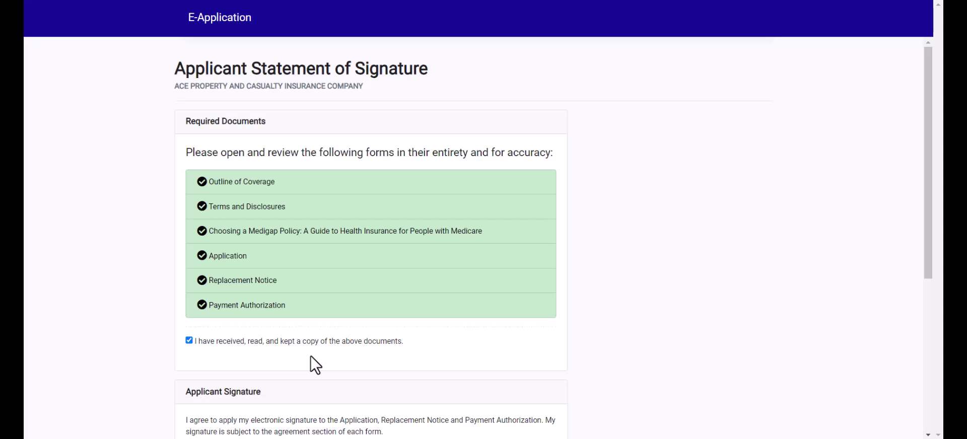
- Enter the applicant's signing city, state and zip, apply their e-signature and sign the application
{"action": "scroll", "coordinate": [311, 356], "scroll_direction": "down", "scroll_amount": 4}
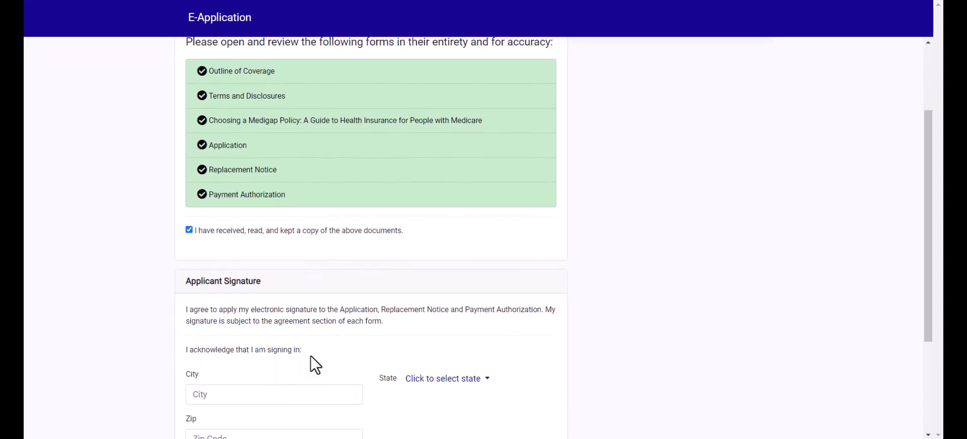
{"action": "scroll", "coordinate": [310, 356], "scroll_direction": "down", "scroll_amount": 2}
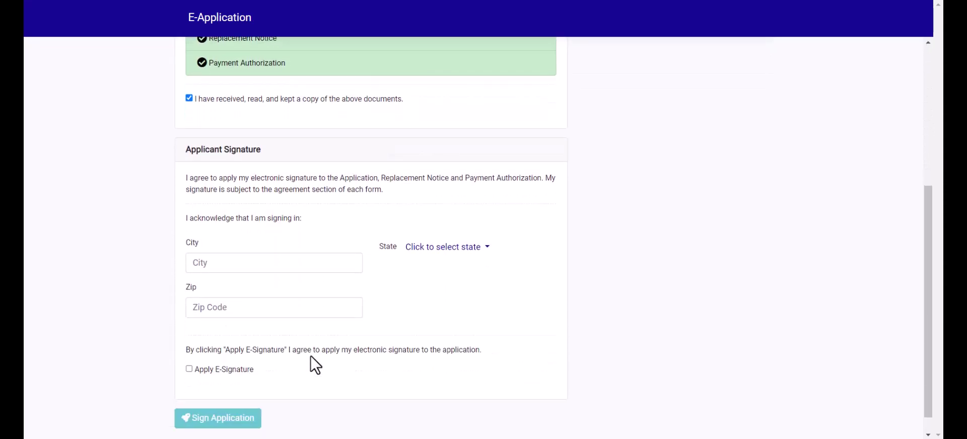
{"action": "left_click", "coordinate": [242, 246]}
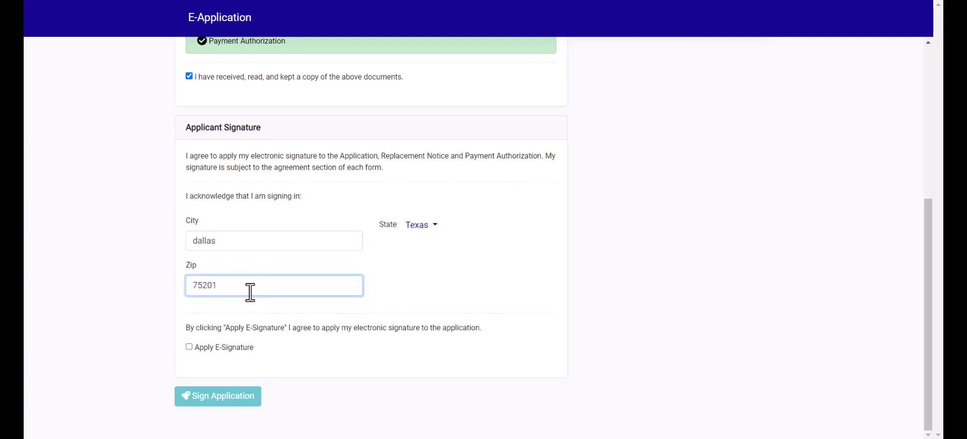
{"action": "left_click", "coordinate": [190, 347]}
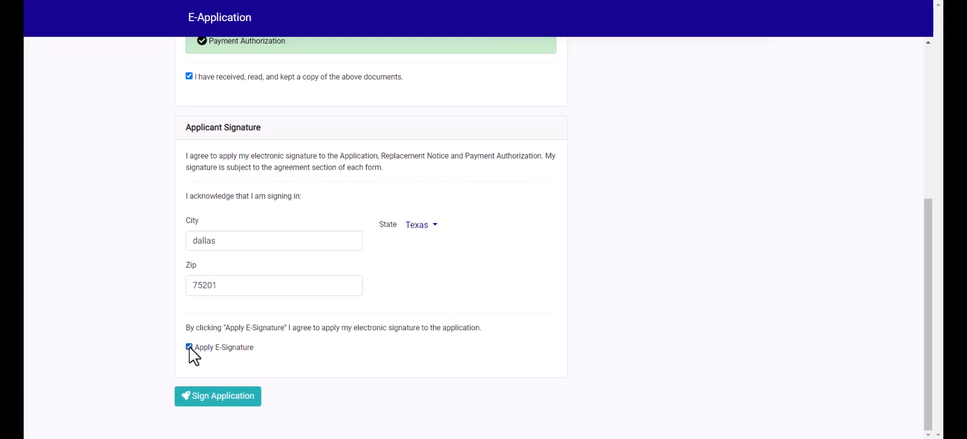
{"action": "left_click", "coordinate": [210, 401]}
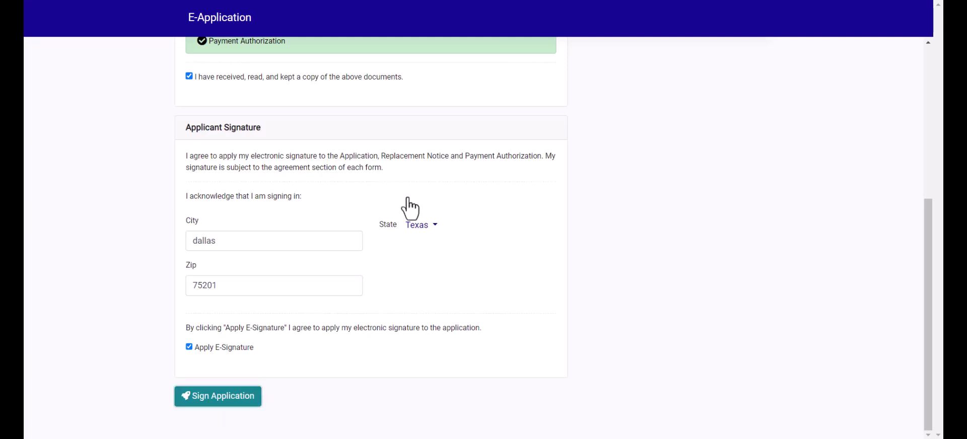